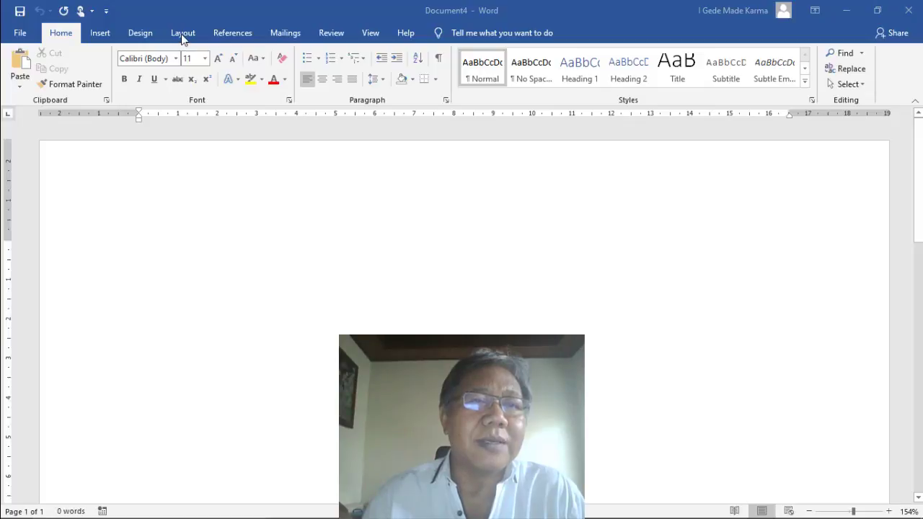
# Step: Examine the available page layout options for margins, orientation, paper size, columns, breaks and line numbers
pyautogui.click(182, 34)
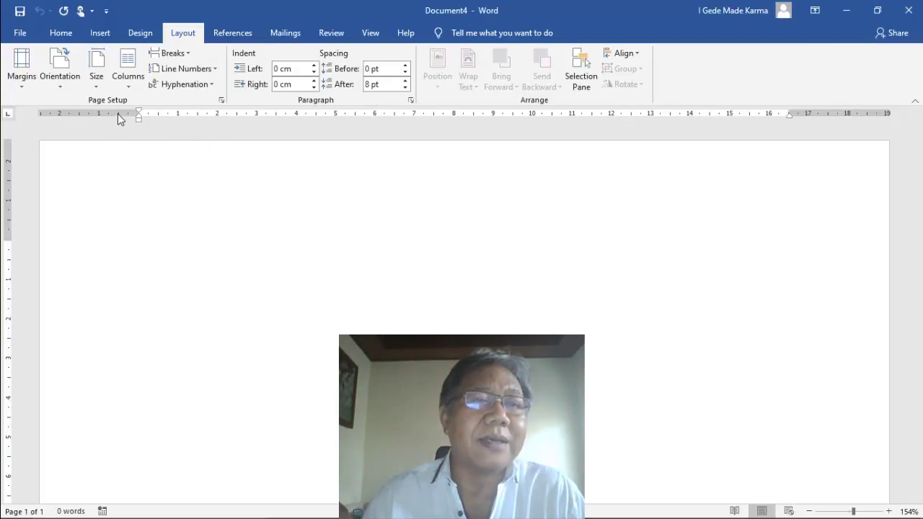
pyautogui.click(22, 85)
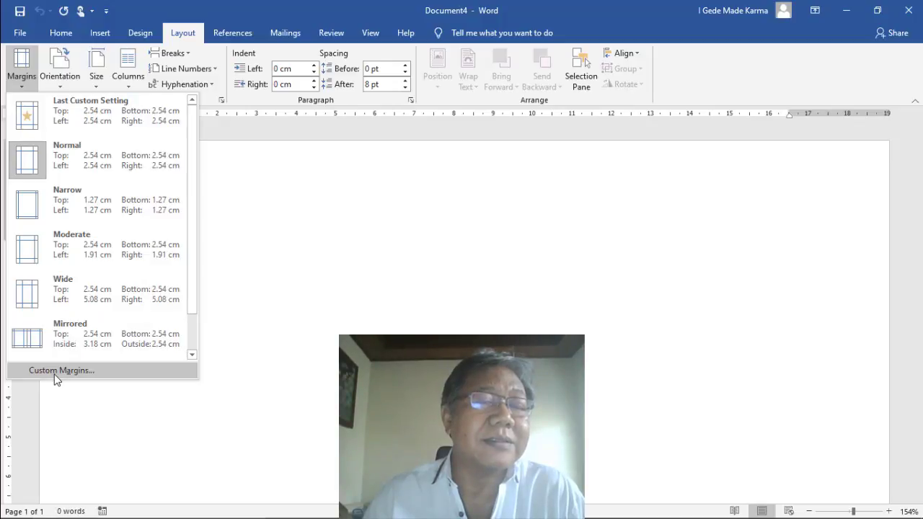
pyautogui.click(60, 84)
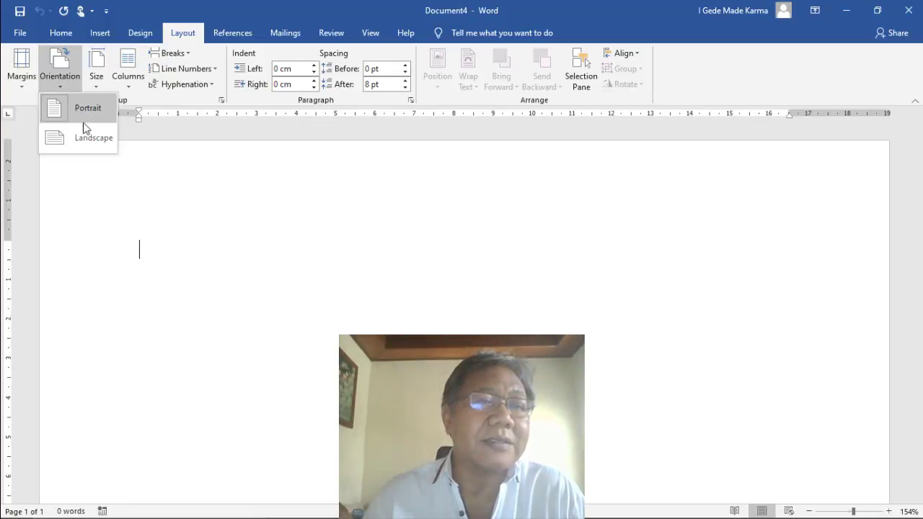
pyautogui.click(102, 87)
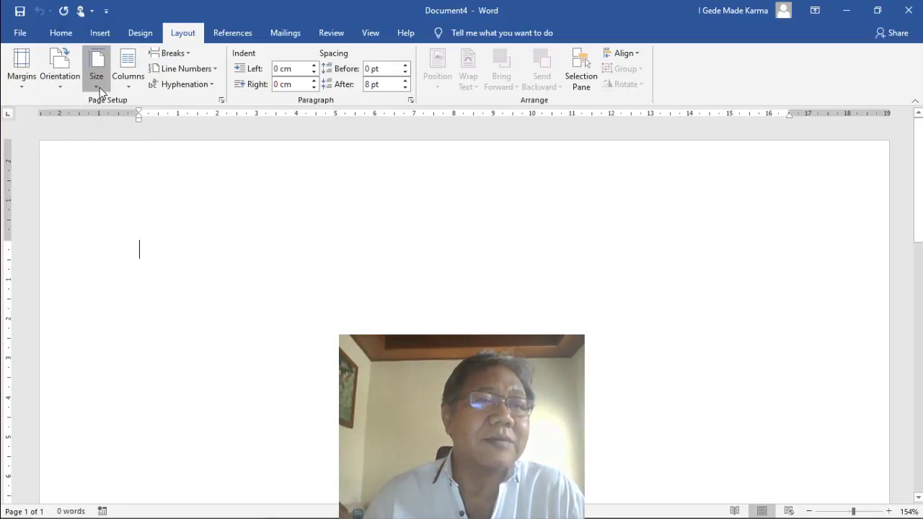
pyautogui.click(92, 85)
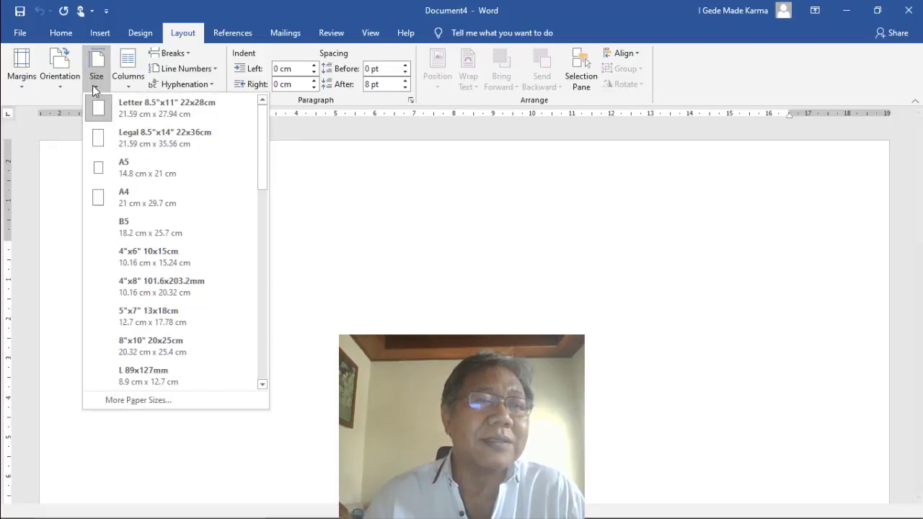
pyautogui.moveTo(261, 140)
pyautogui.mouseDown()
pyautogui.moveTo(257, 350)
pyautogui.moveTo(264, 208)
pyautogui.moveTo(245, 137)
pyautogui.mouseUp()
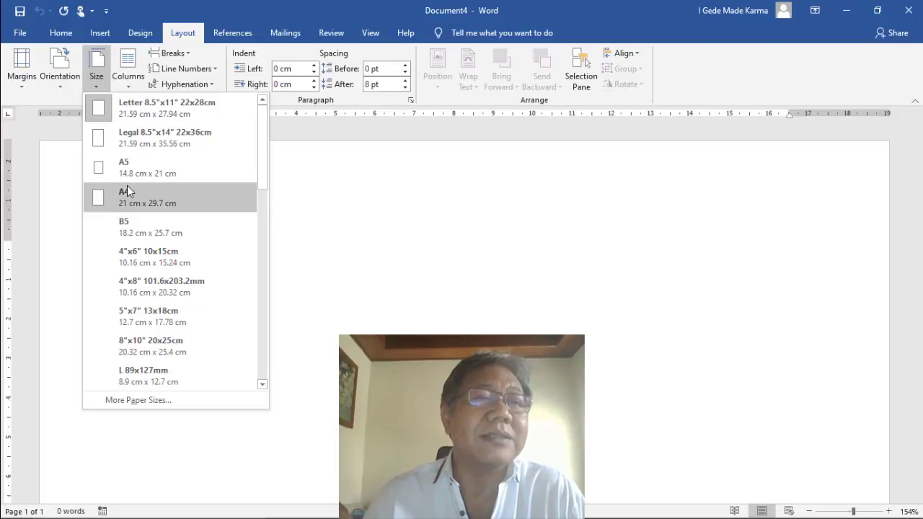
pyautogui.click(127, 84)
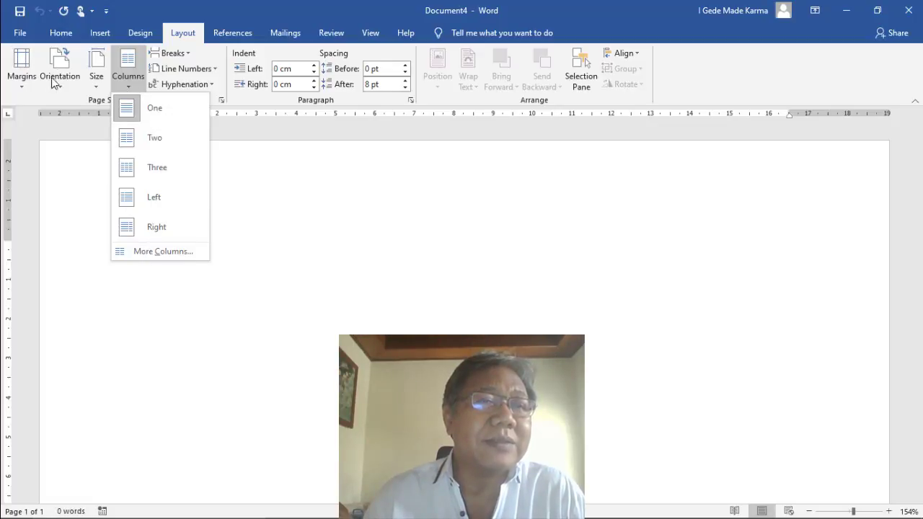
pyautogui.click(189, 56)
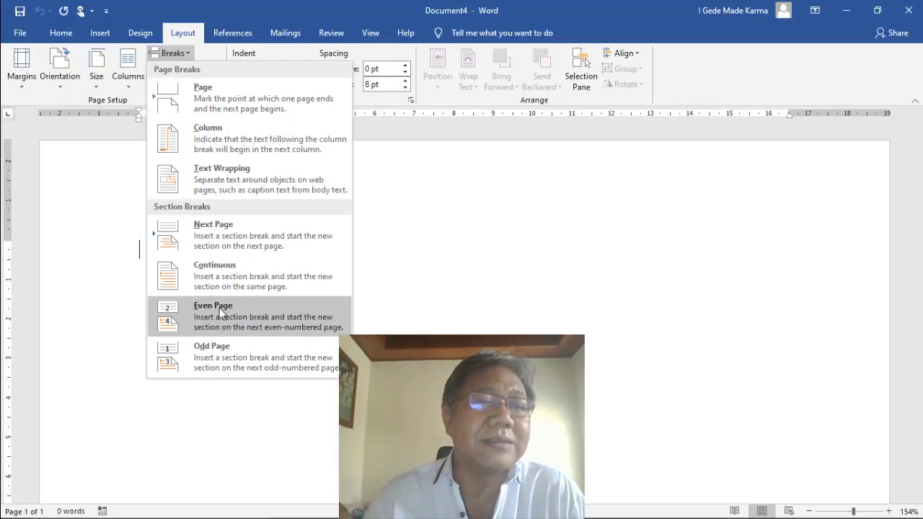
pyautogui.click(71, 101)
pyautogui.click(214, 69)
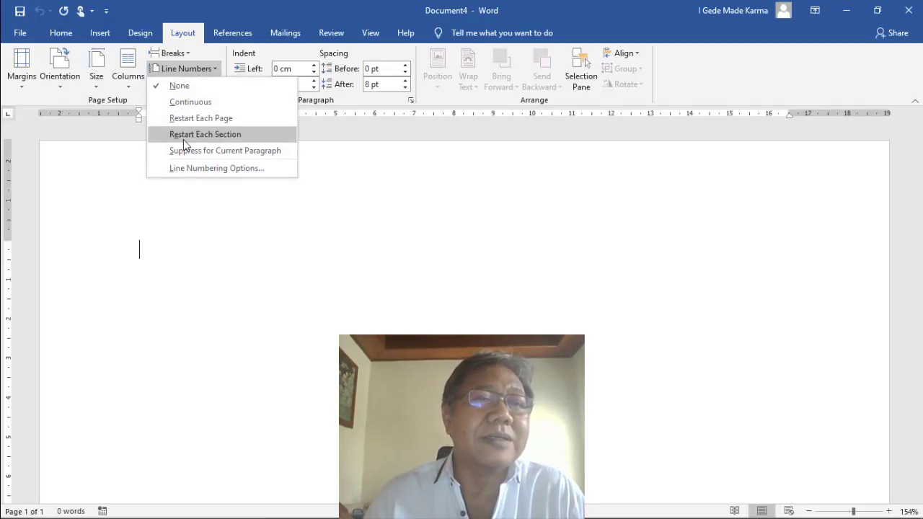
pyautogui.click(70, 96)
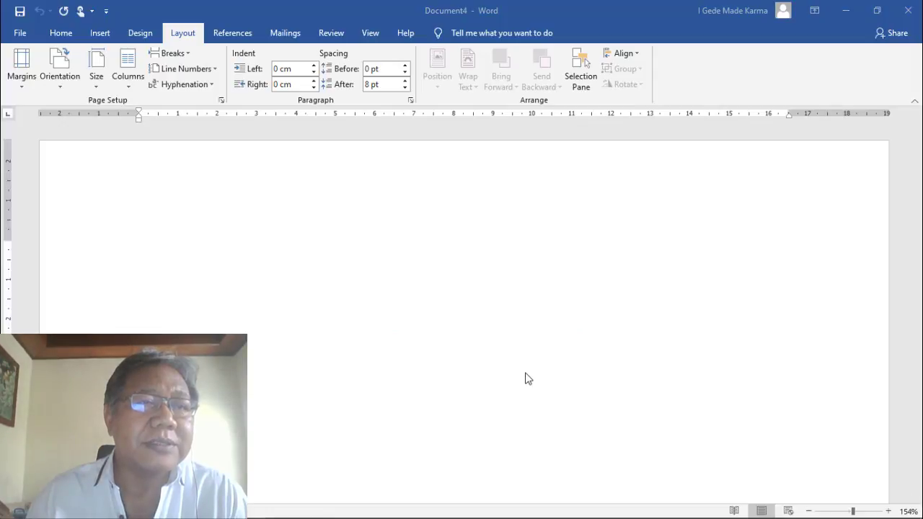
# Step: Open the full Page Setup settings and look through the margins, paper and layout groups
pyautogui.click(221, 103)
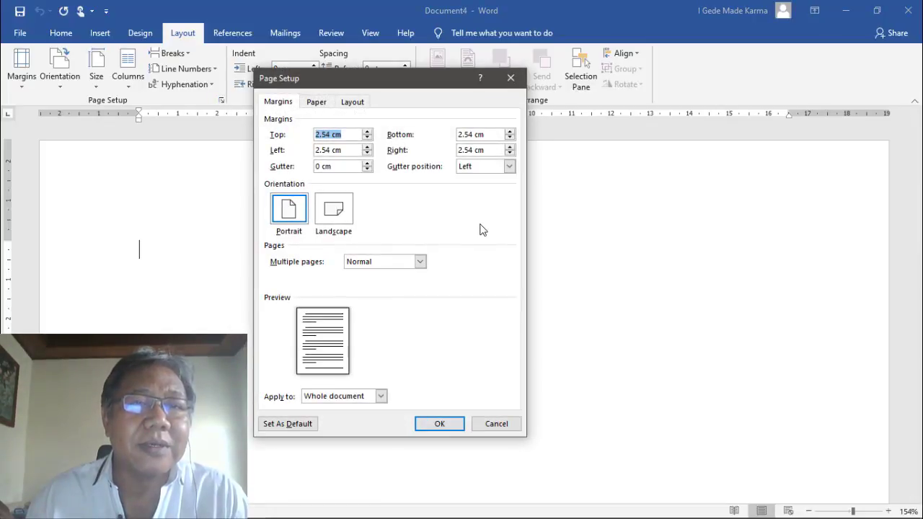
pyautogui.moveTo(454, 79); pyautogui.dragTo(489, 75)
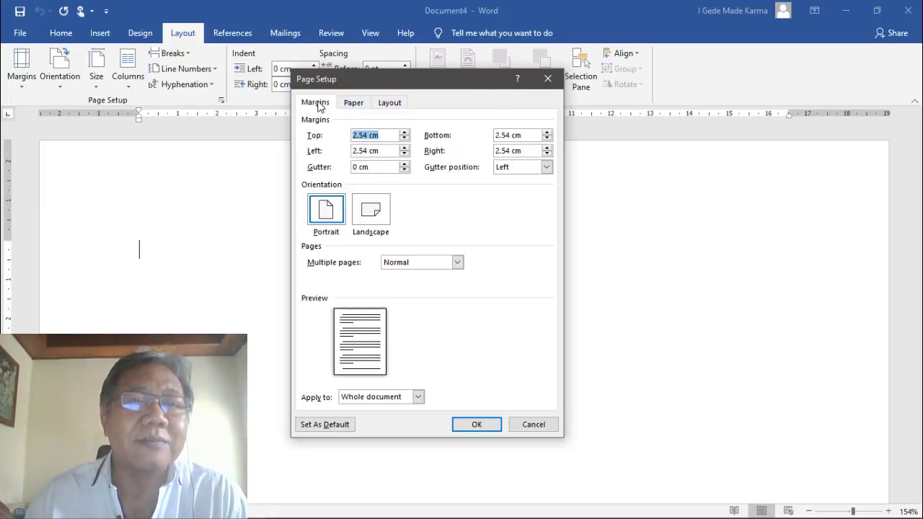
pyautogui.click(353, 104)
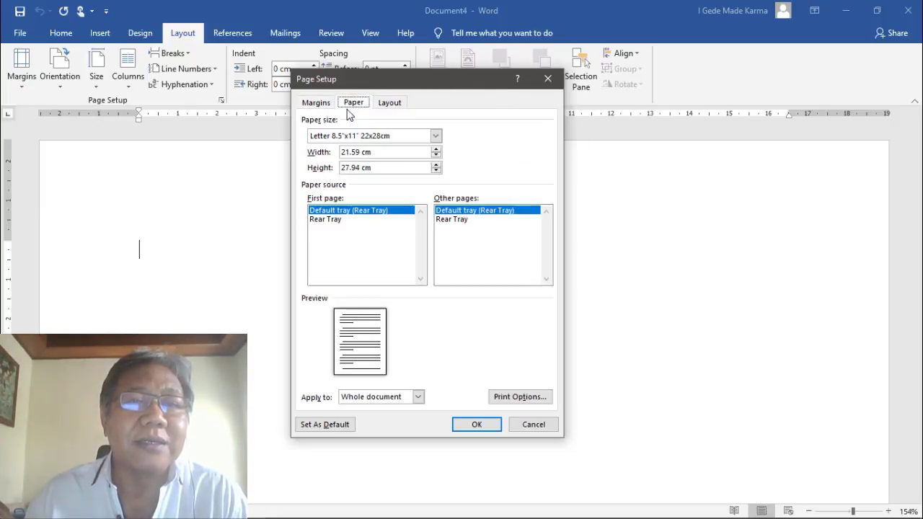
pyautogui.click(391, 105)
pyautogui.click(319, 103)
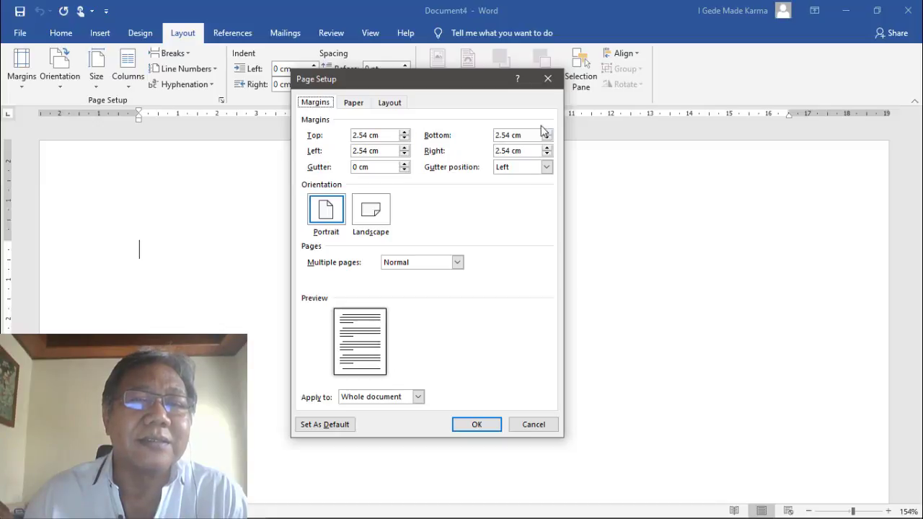
# Step: Keep the portrait orientation and set multiple pages to 2 pages per sheet for the whole document
pyautogui.click(372, 207)
pyautogui.click(327, 214)
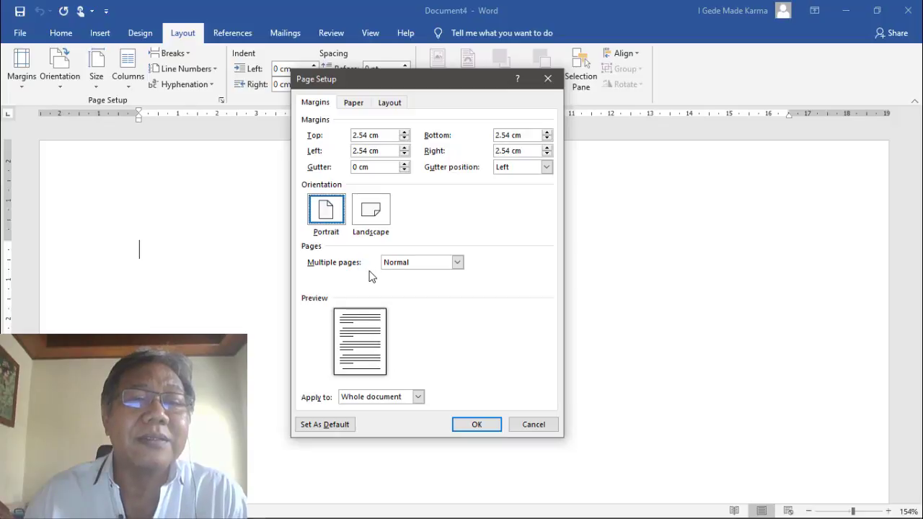
pyautogui.click(457, 263)
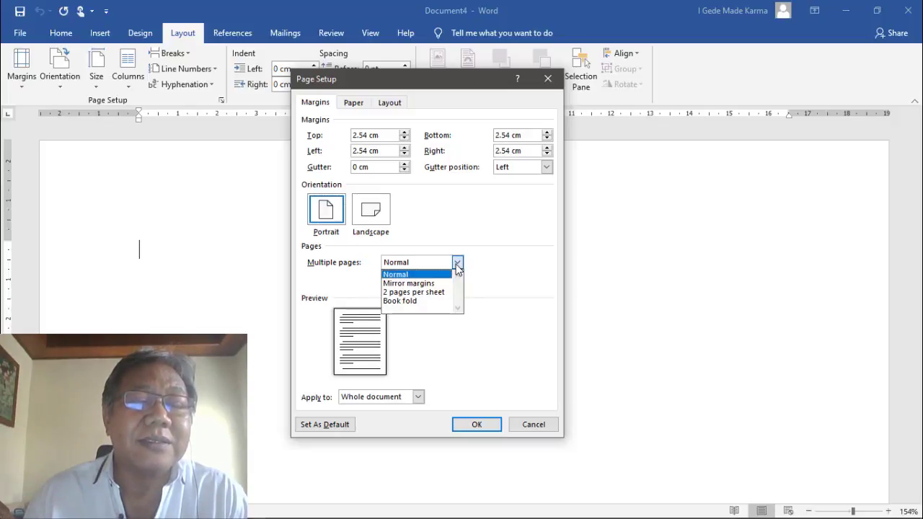
pyautogui.click(424, 292)
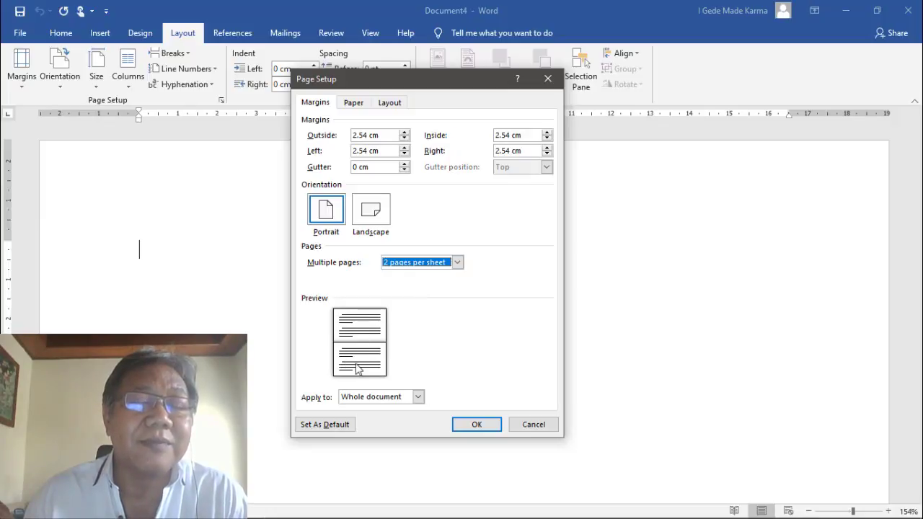
pyautogui.click(458, 263)
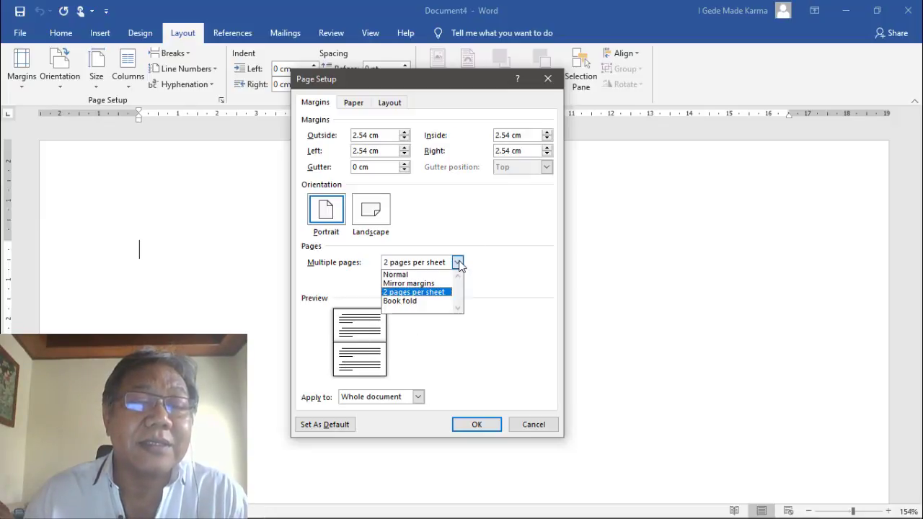
pyautogui.click(416, 292)
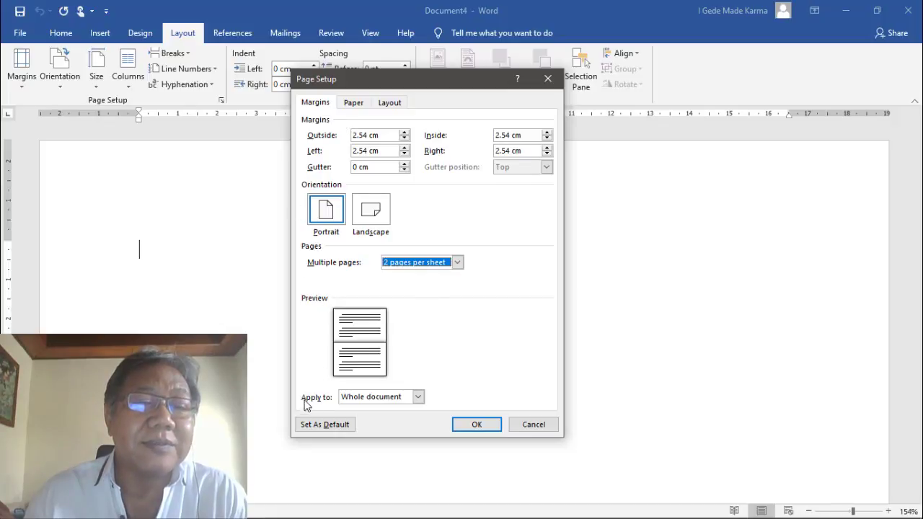
pyautogui.click(417, 398)
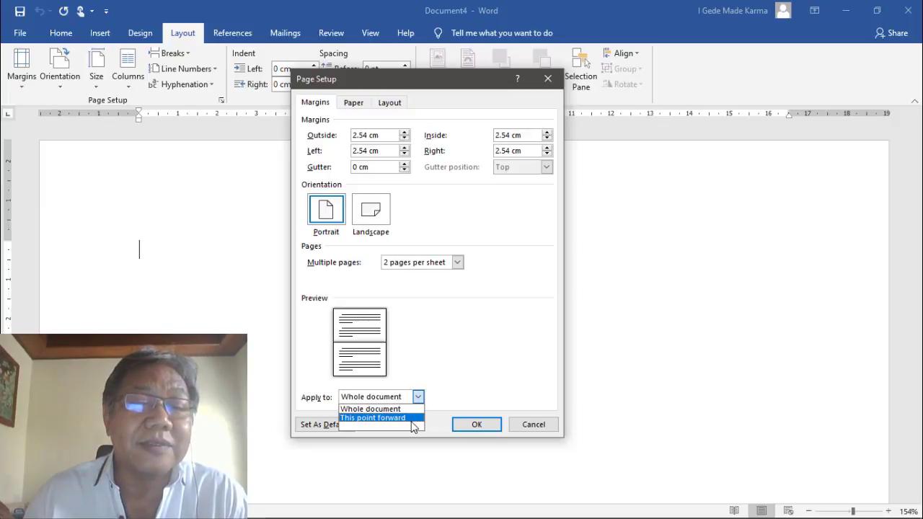
pyautogui.click(459, 345)
# Step: Review the choices offered for paper size and section start in Page Setup
pyautogui.click(353, 102)
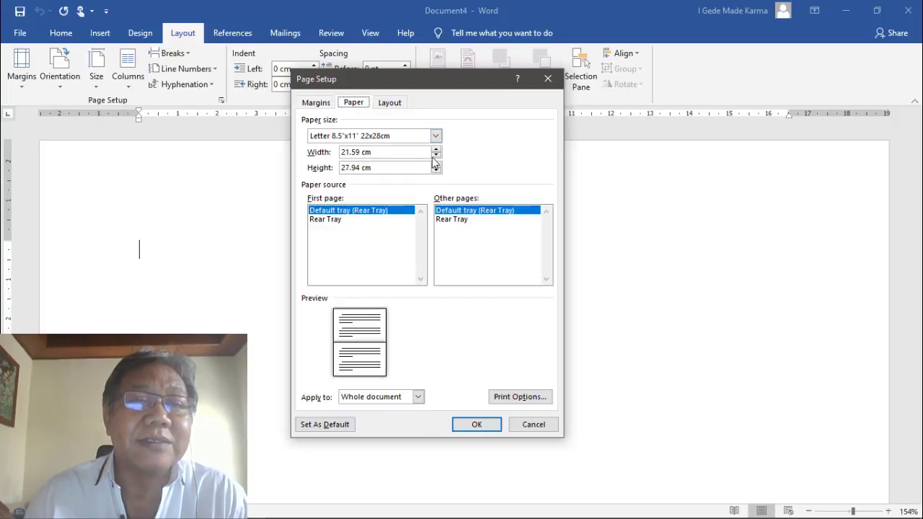
pyautogui.click(436, 135)
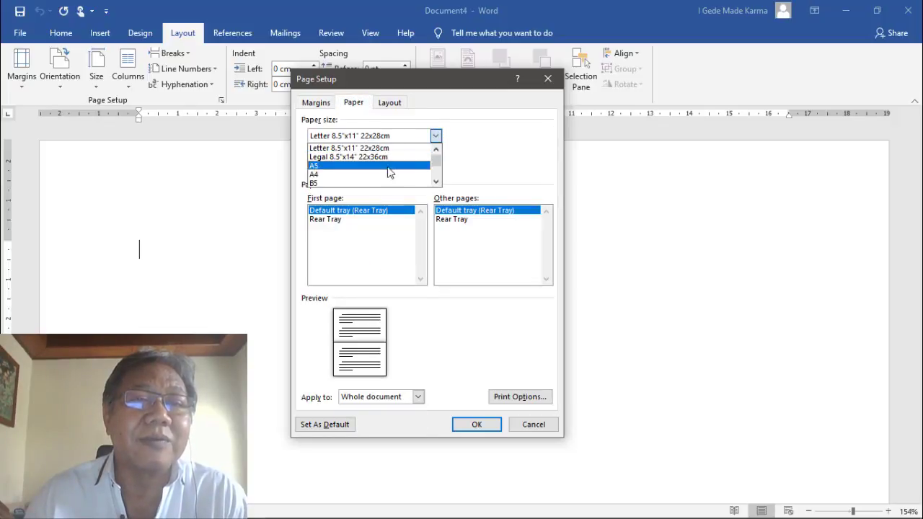
pyautogui.click(436, 137)
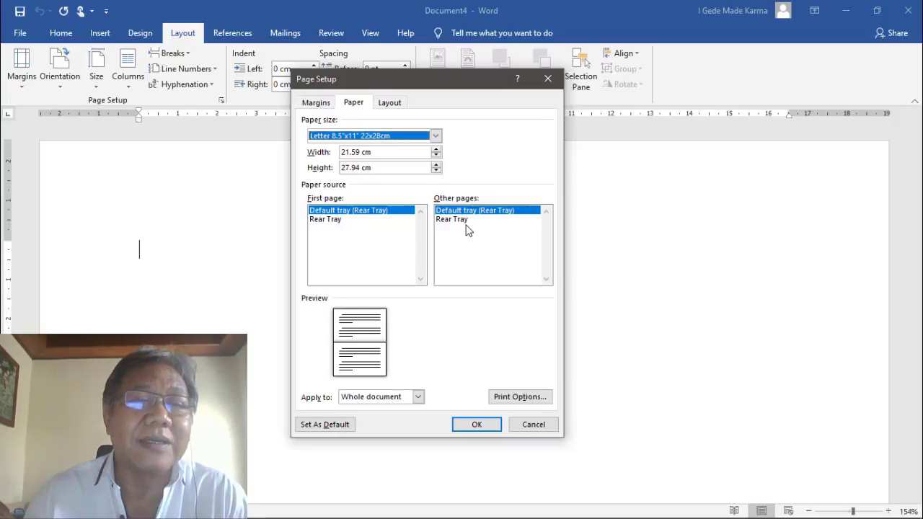
pyautogui.click(390, 104)
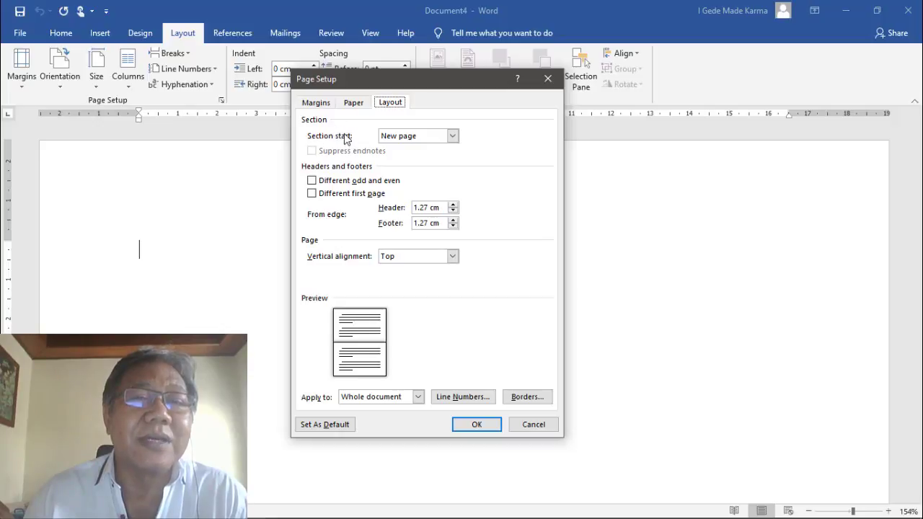
pyautogui.click(454, 139)
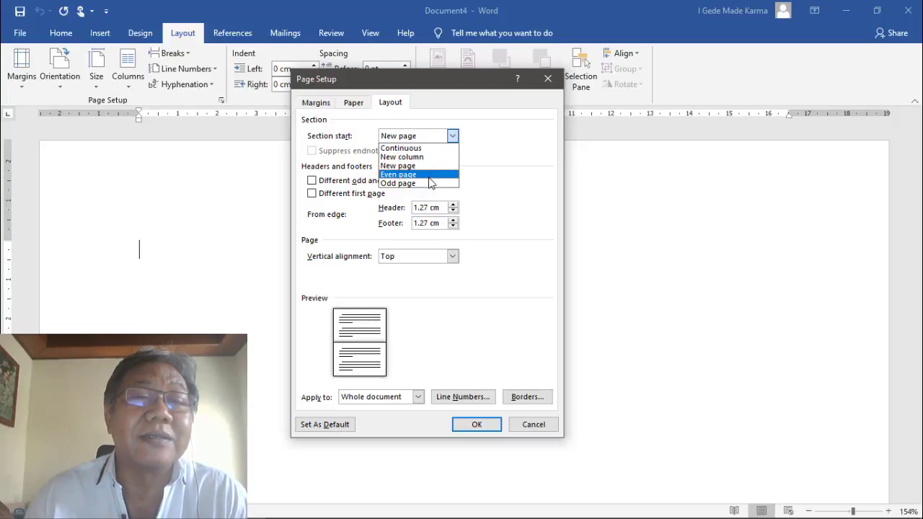
pyautogui.click(452, 136)
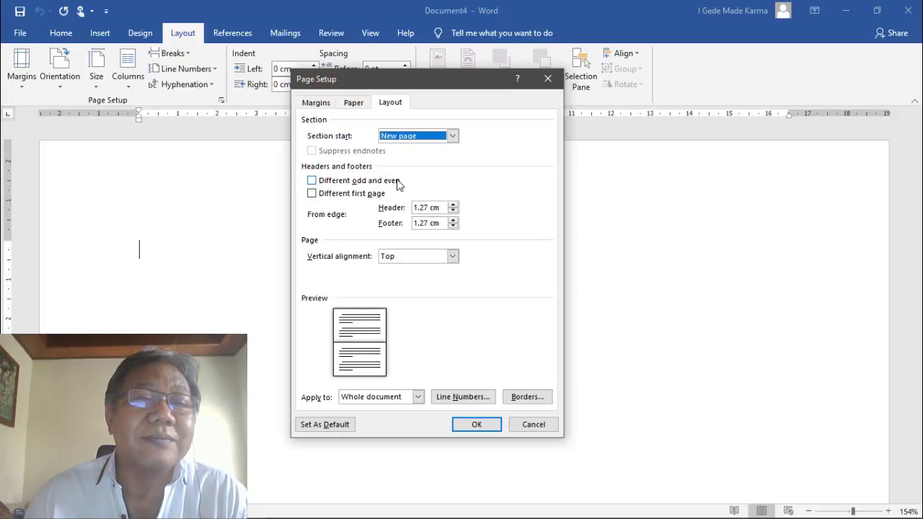
# Step: Try the different odd and even and different first page options for headers and footers, switching both off again
pyautogui.click(311, 181)
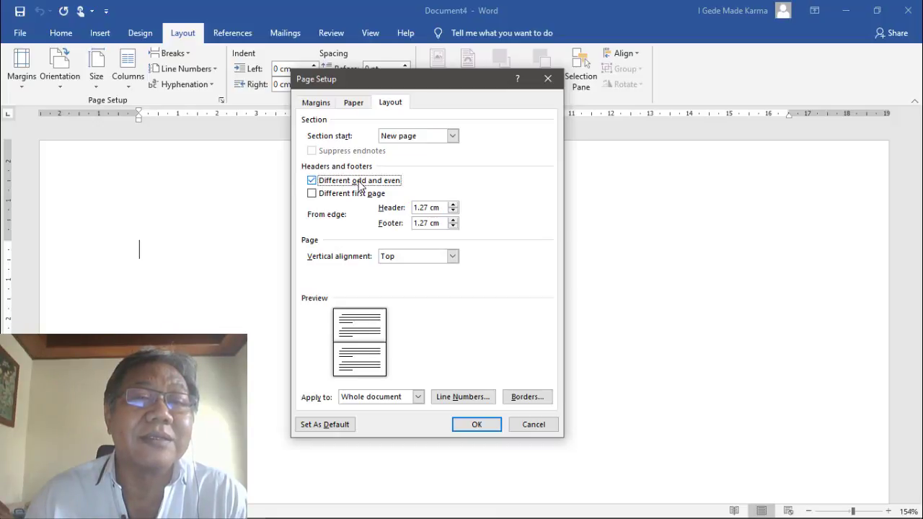
pyautogui.click(316, 183)
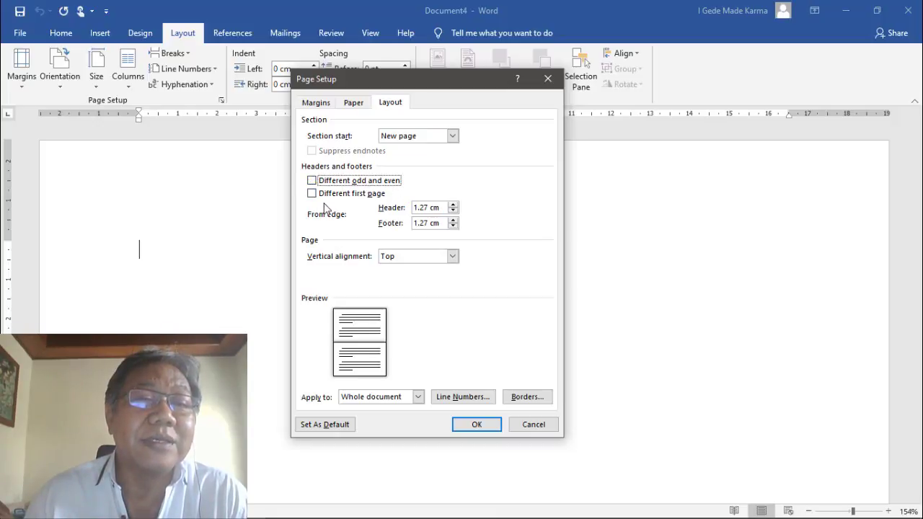
pyautogui.click(311, 194)
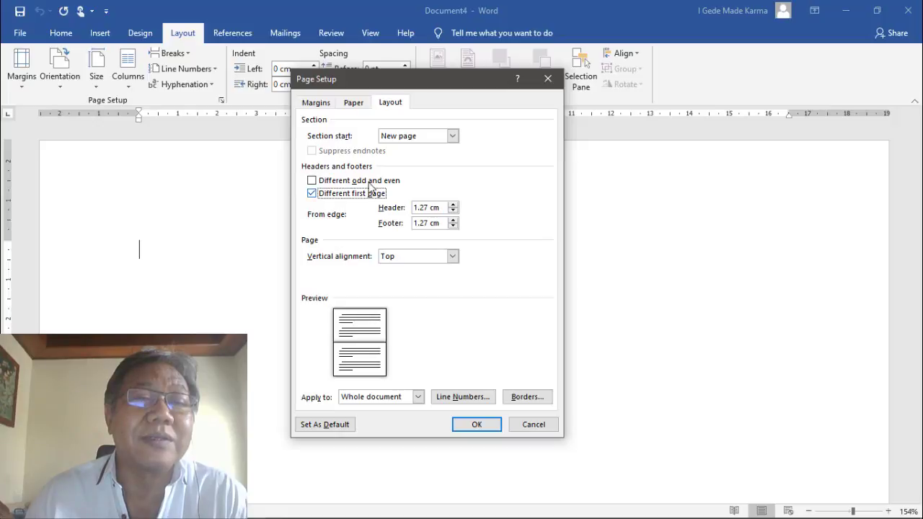
pyautogui.click(313, 181)
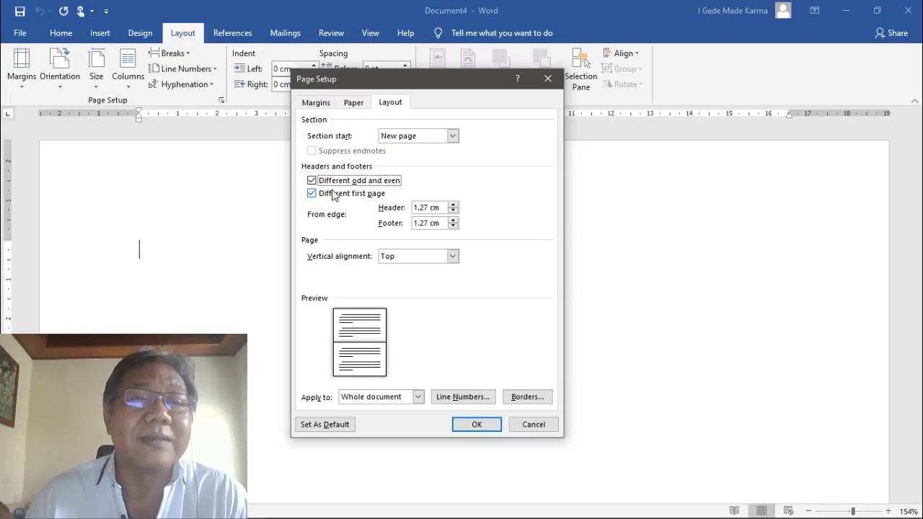
pyautogui.click(312, 193)
pyautogui.click(312, 181)
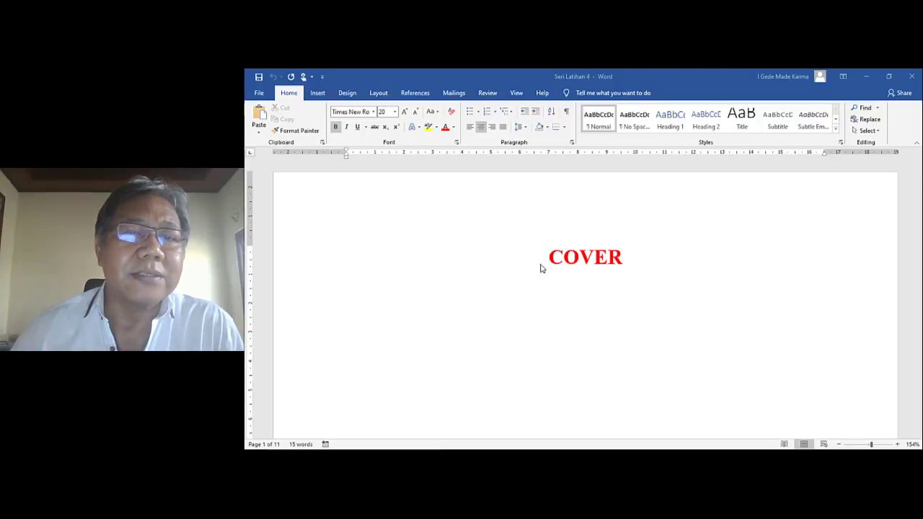
# Step: Look through the pages of the Seri Latihan 4 document, starting from the cover
pyautogui.scroll(-20, 539, 267)
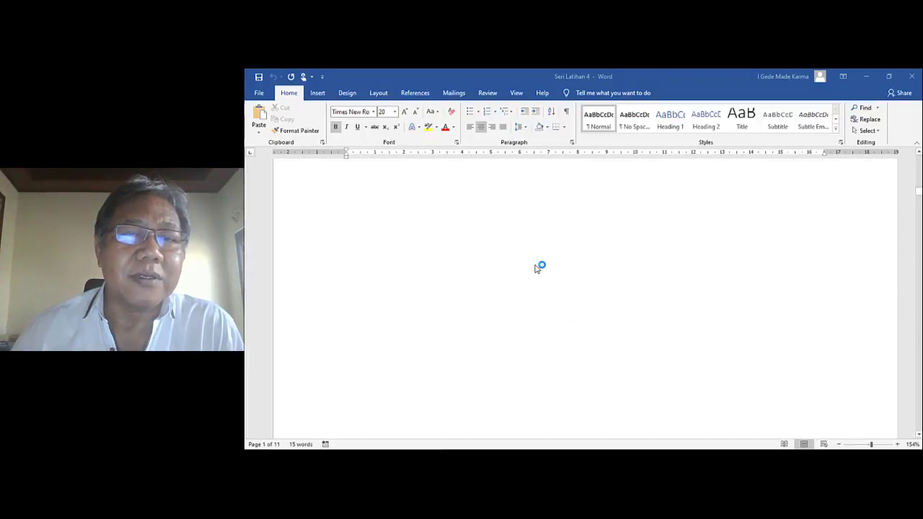
pyautogui.scroll(-20, 535, 269)
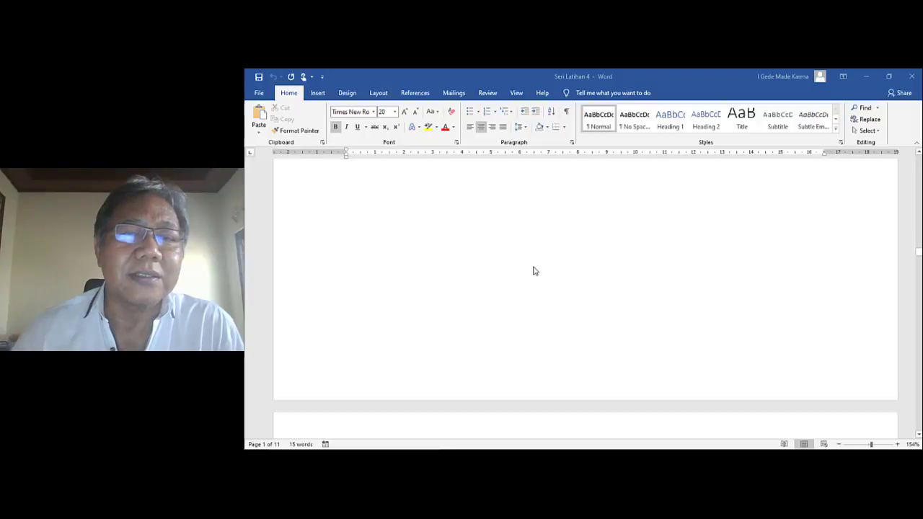
pyautogui.scroll(-15, 535, 272)
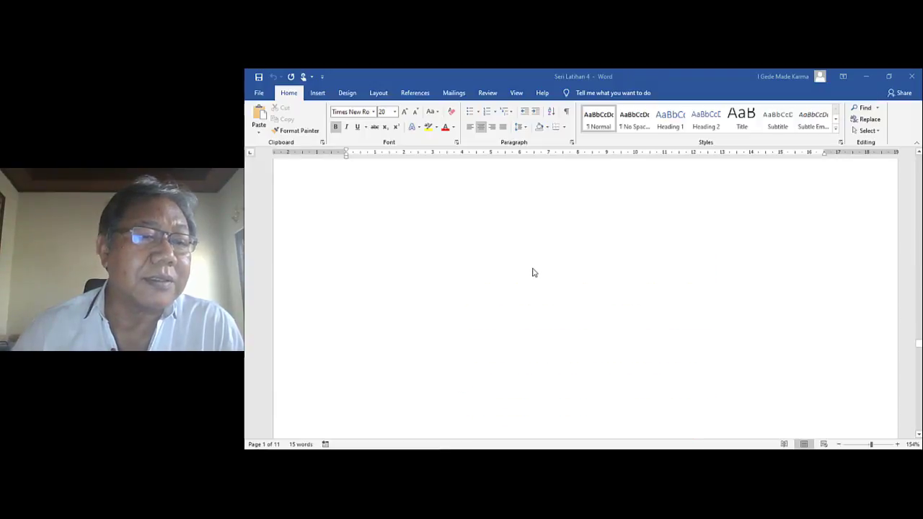
pyautogui.scroll(-10, 534, 273)
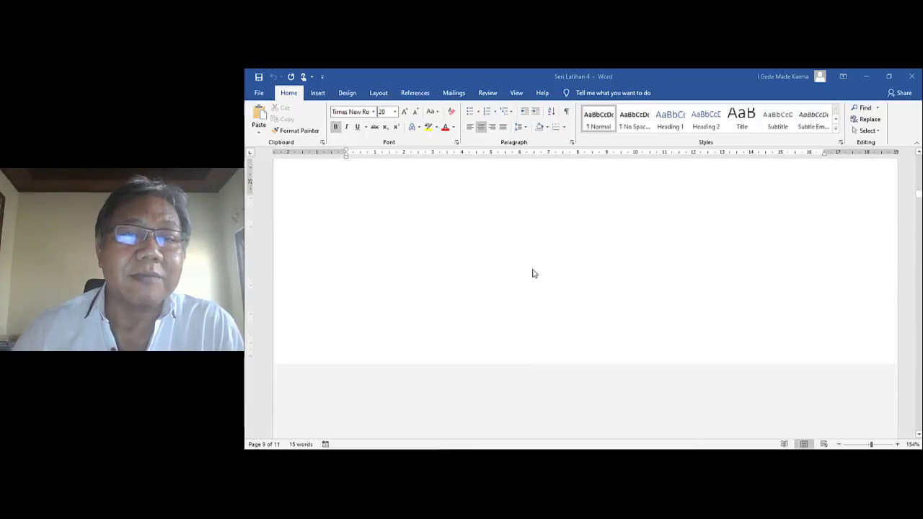
# Step: Insert a Blank (Three Columns) header on the cover page
pyautogui.scroll(-3, 534, 274)
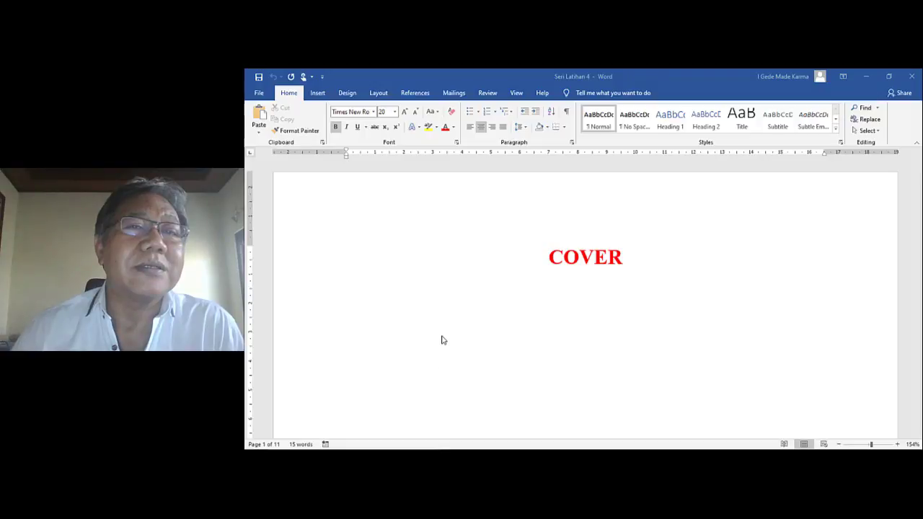
pyautogui.click(317, 93)
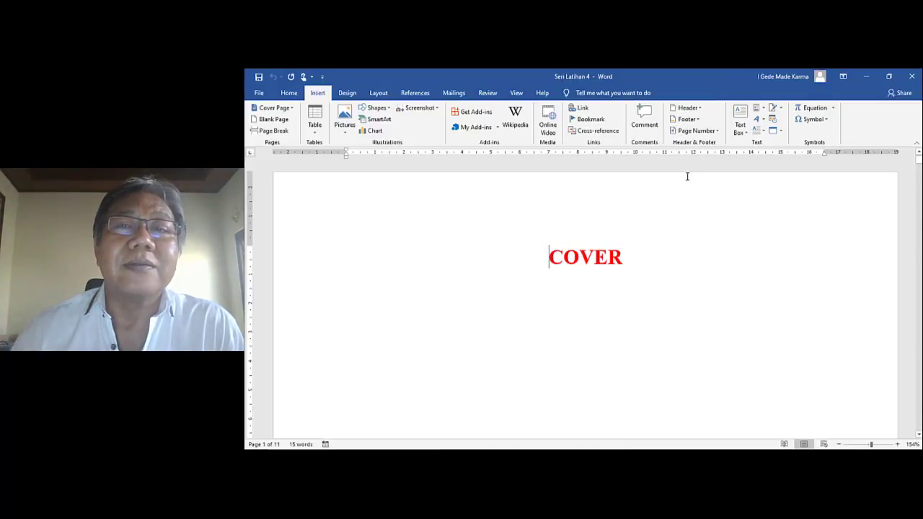
pyautogui.click(702, 110)
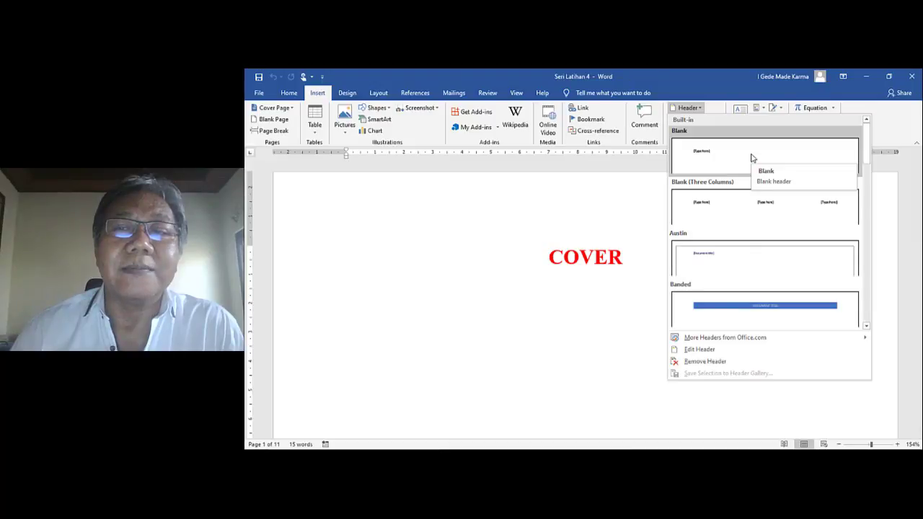
pyautogui.click(740, 210)
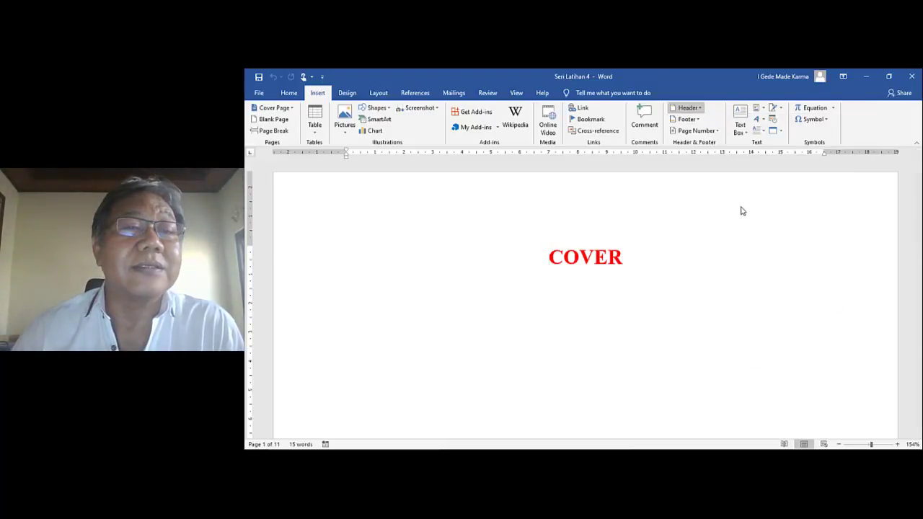
# Step: Fill the three header fields, from first to last, with Apa, Dimana and Bebas
pyautogui.click(360, 217)
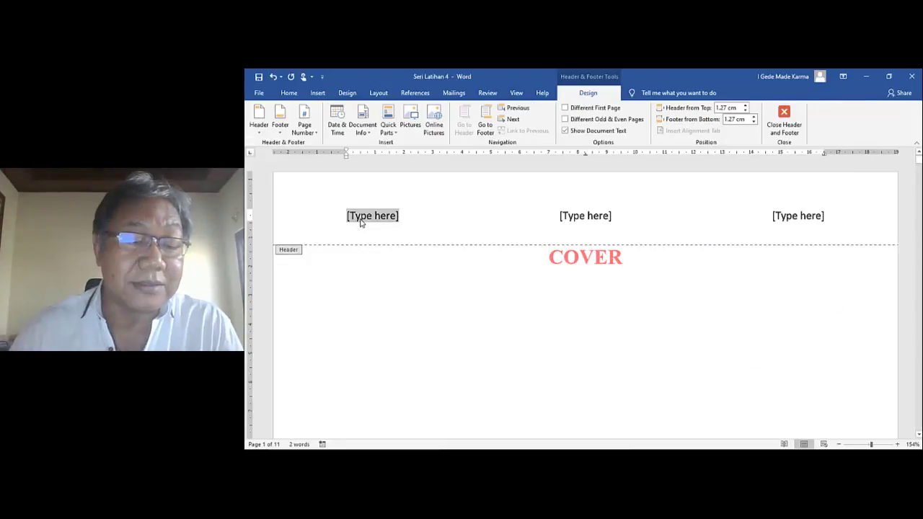
pyautogui.write('Apa')
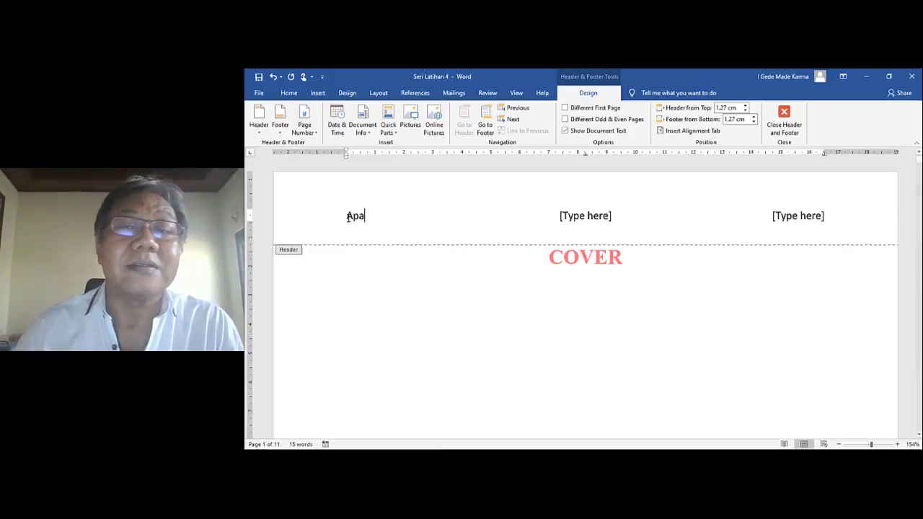
pyautogui.click(584, 218)
pyautogui.write('Dimana')
pyautogui.click(800, 218)
pyautogui.write('Bebas')
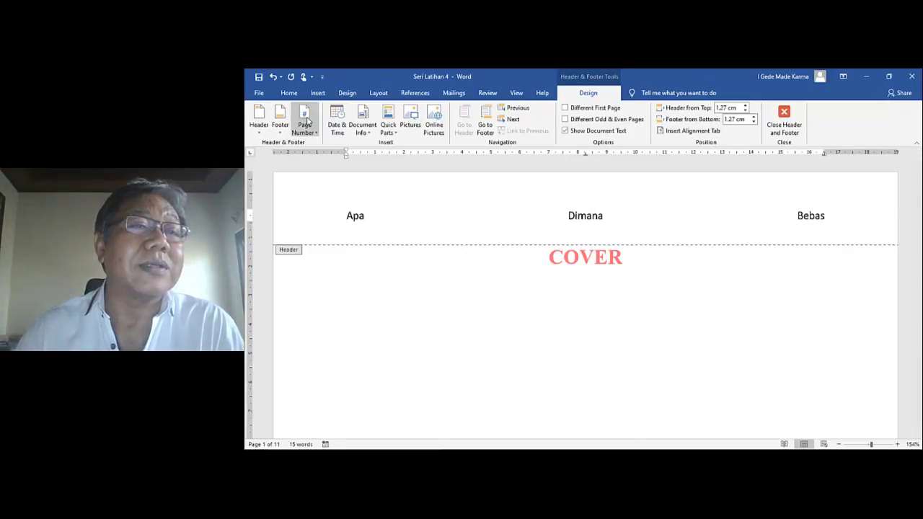
# Step: Insert a Blank (Three Columns) footer and enter Latihan in its first field and Footer in its middle field
pyautogui.click(258, 129)
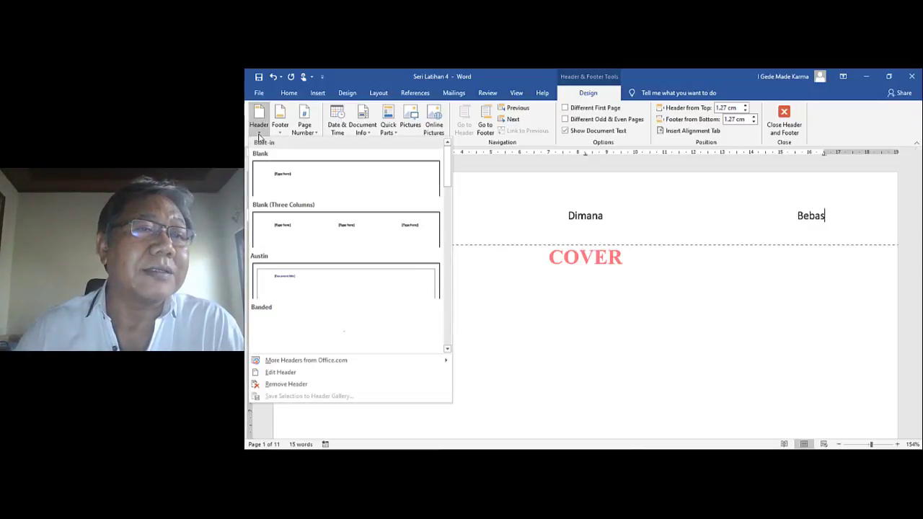
pyautogui.click(280, 130)
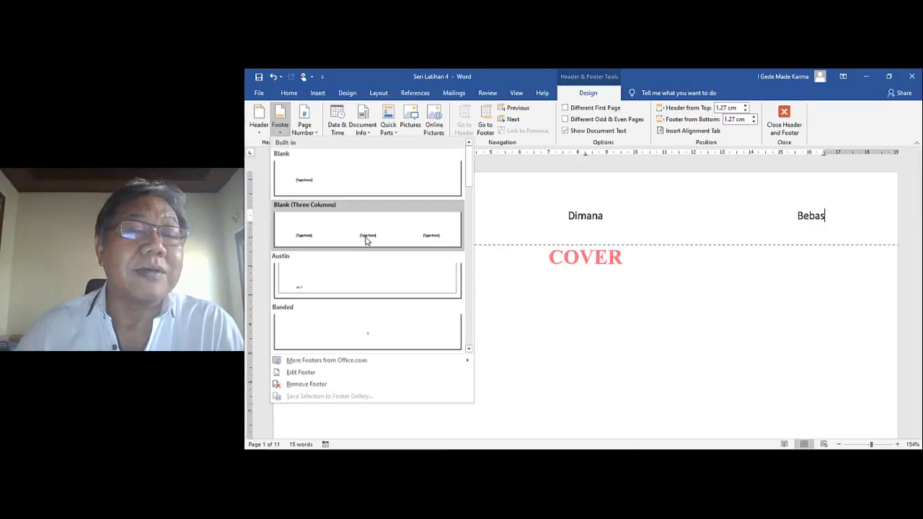
pyautogui.click(365, 240)
pyautogui.write('Latihan')
pyautogui.click(583, 383)
pyautogui.write('Foo')
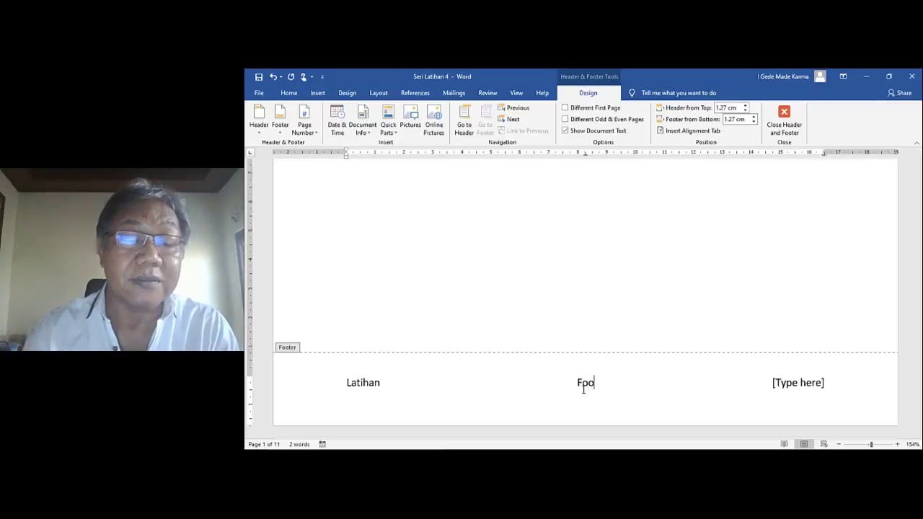
pyautogui.write('ter')
# Step: Replace the footer's last field with an Accent Bar 2 page number at the current position, and finish editing the footer
pyautogui.click(736, 399)
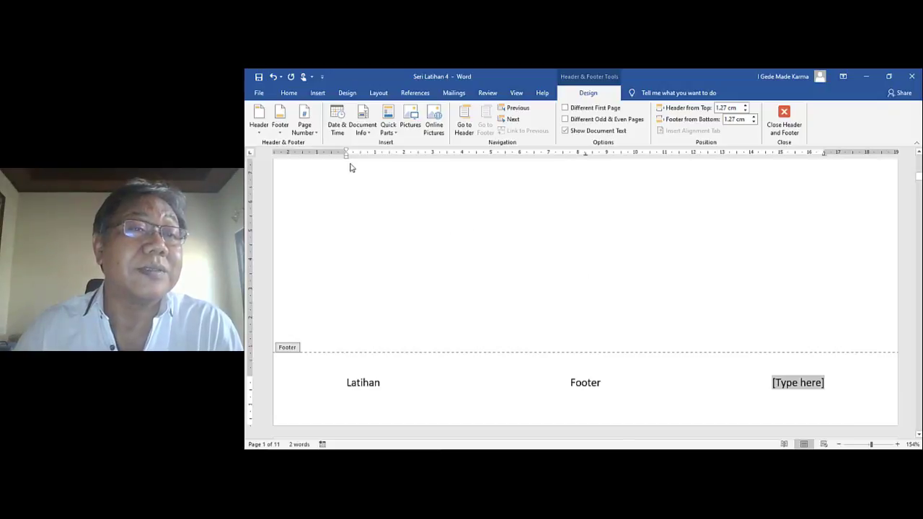
pyautogui.click(317, 136)
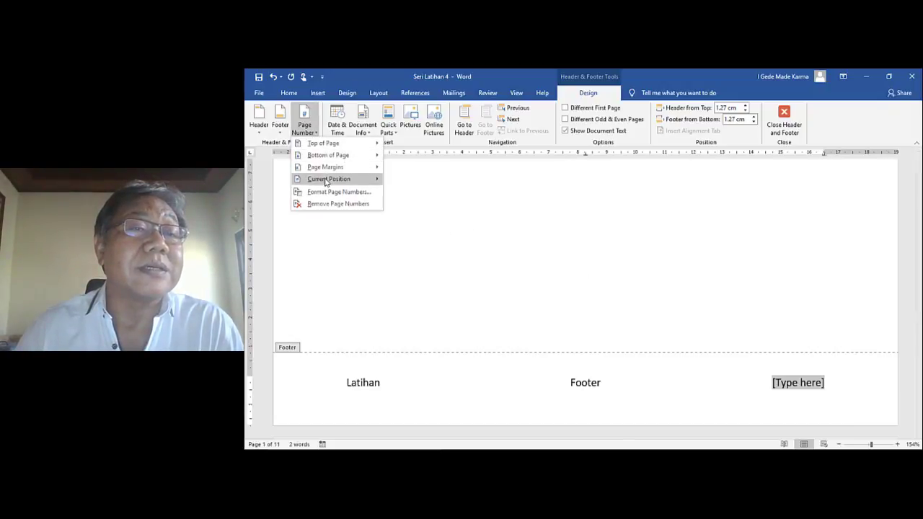
pyautogui.moveTo(333, 179)
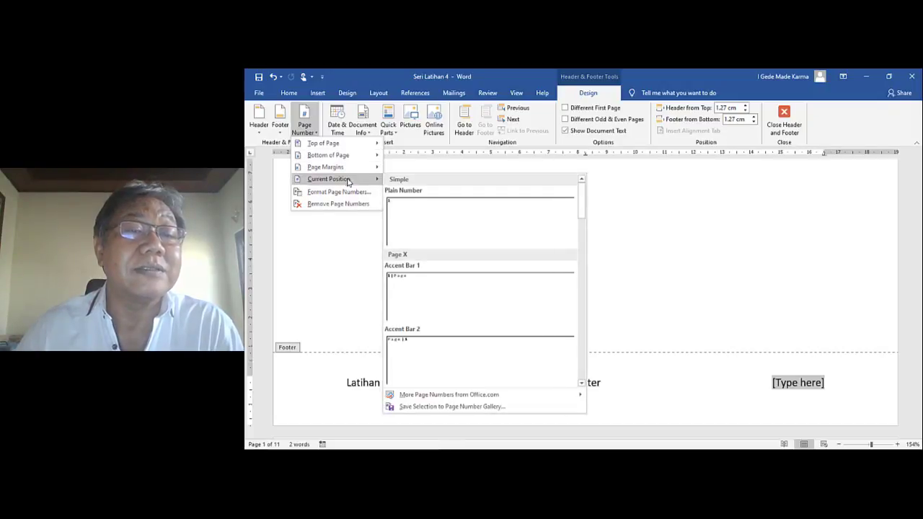
pyautogui.click(442, 355)
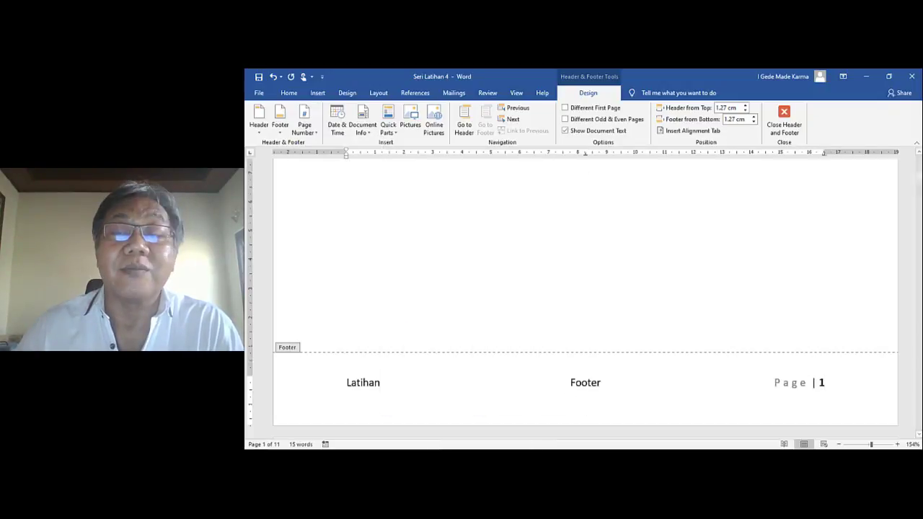
pyautogui.click(783, 119)
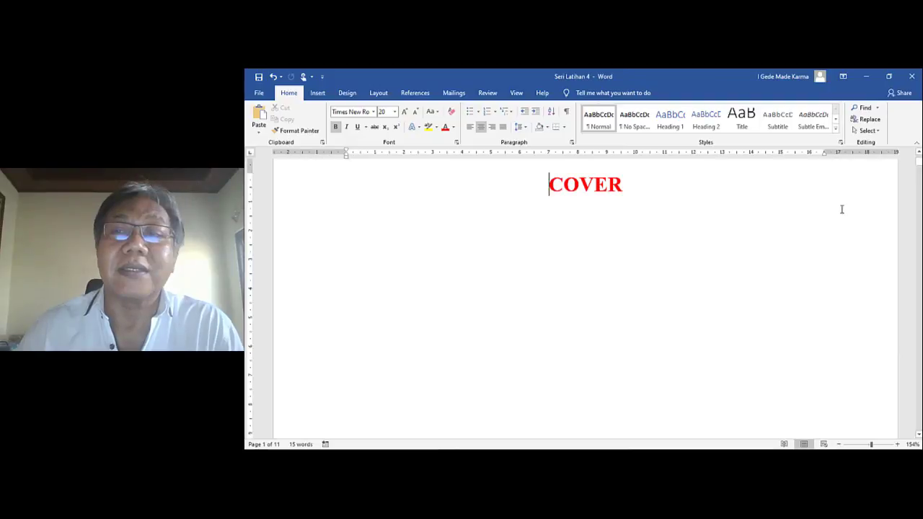
# Step: Check the header and footer on the cover and the Kata Pengantar page, ending back at the cover
pyautogui.scroll(-15, 566, 206)
pyautogui.scroll(-3, 569, 210)
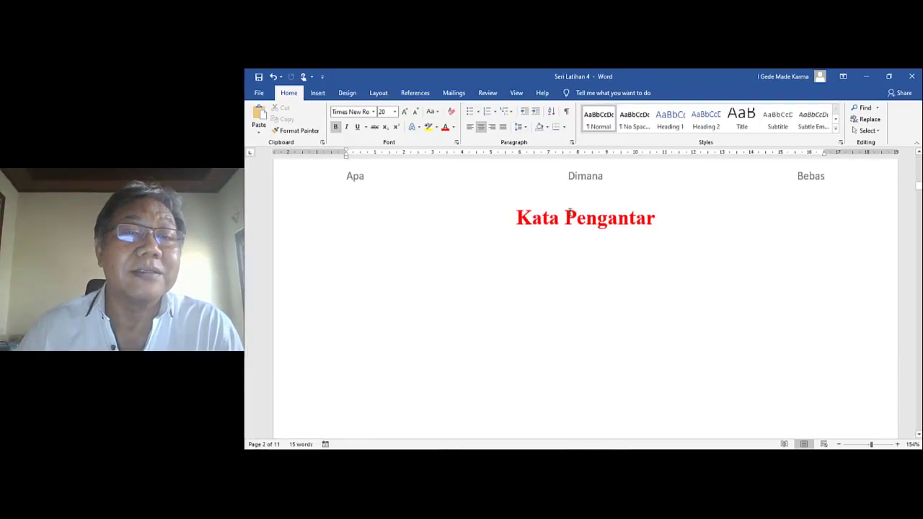
pyautogui.hotkey('ctrl', 'Home')
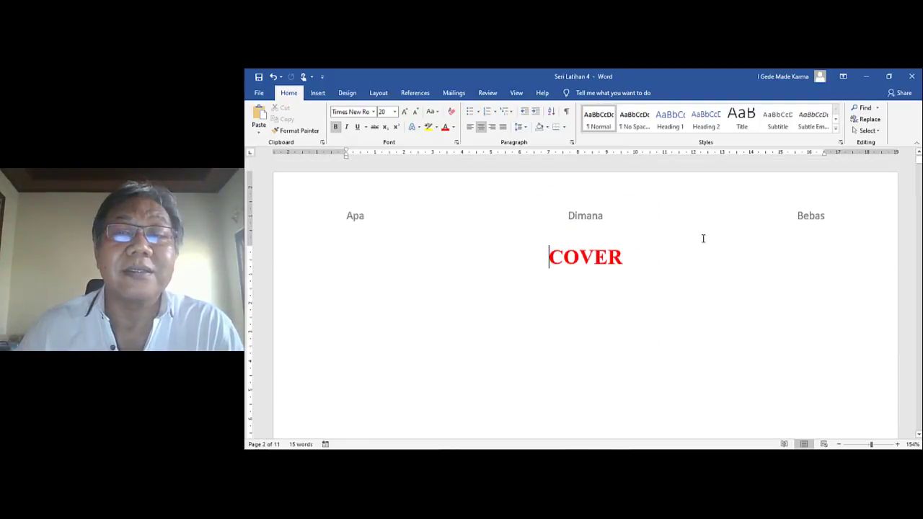
pyautogui.scroll(-15, 531, 267)
pyautogui.scroll(4, 573, 253)
pyautogui.scroll(-5, 616, 385)
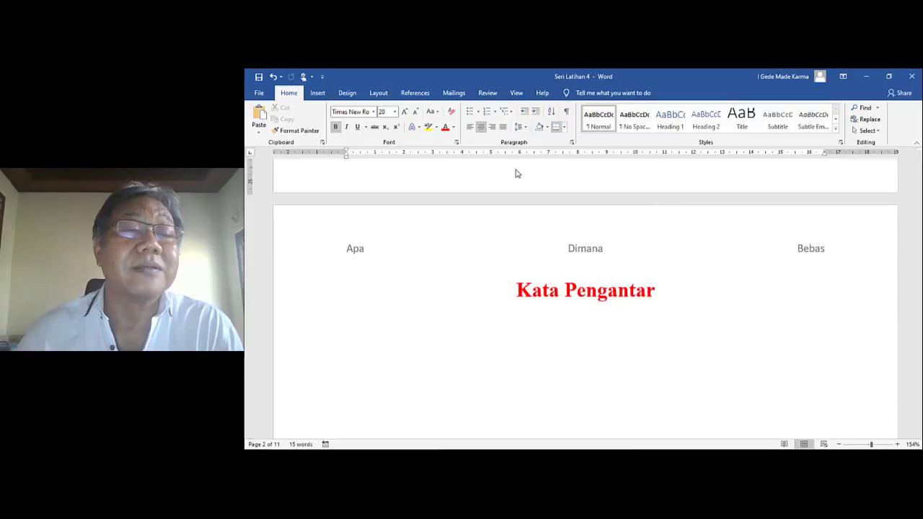
pyautogui.hotkey('ctrl', 'Home')
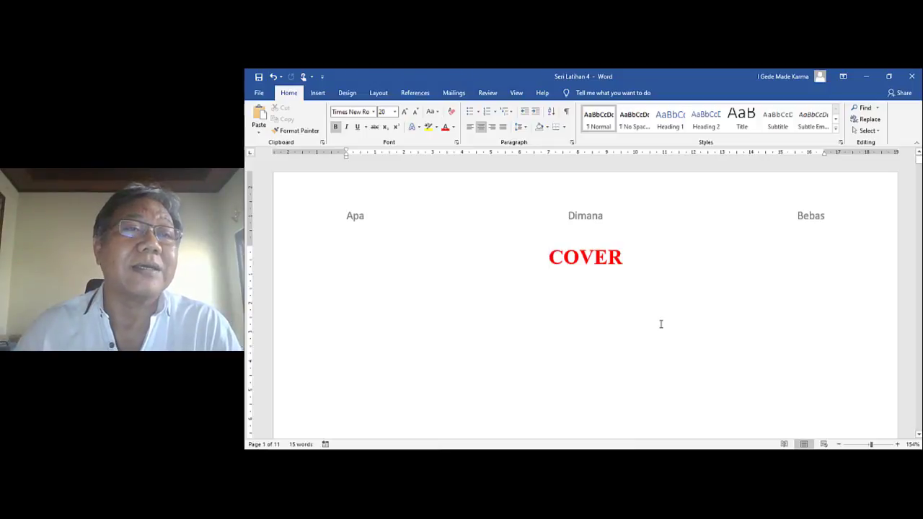
# Step: Turn on a different first page for headers and footers, applied to the whole document
pyautogui.click(379, 92)
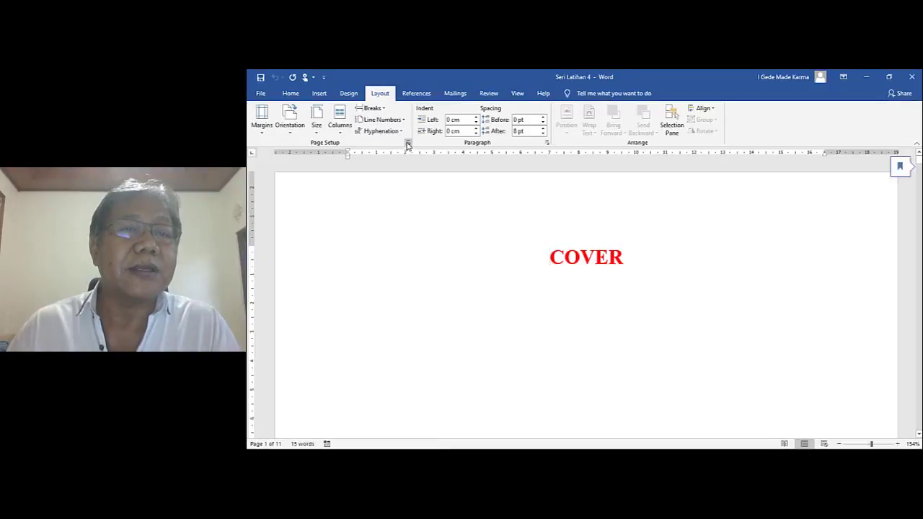
pyautogui.click(407, 142)
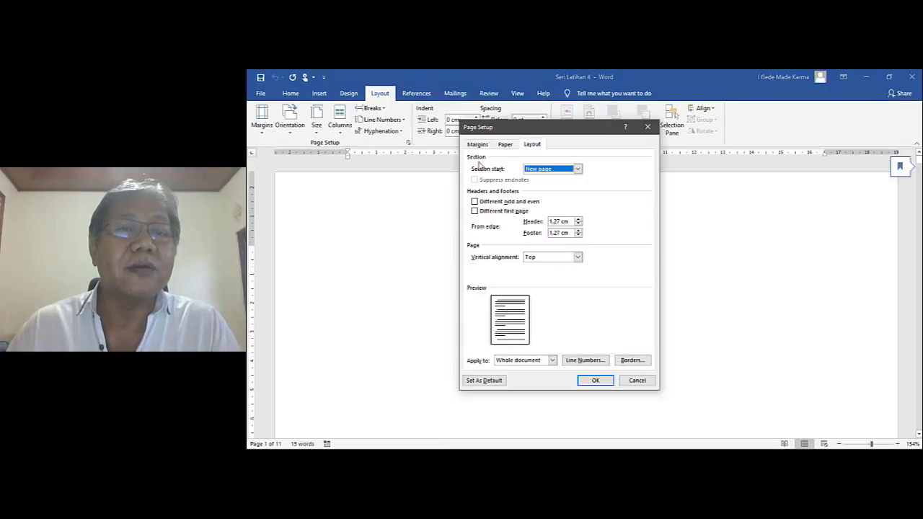
pyautogui.click(474, 211)
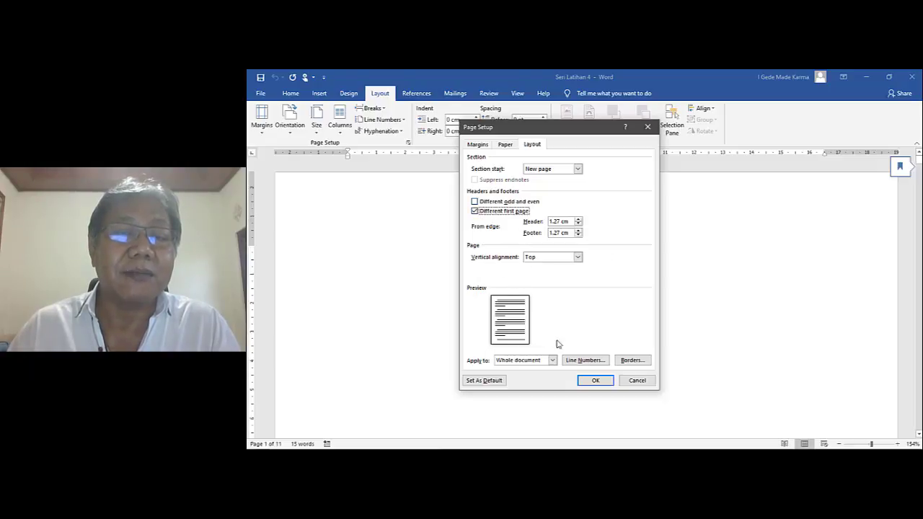
pyautogui.click(595, 382)
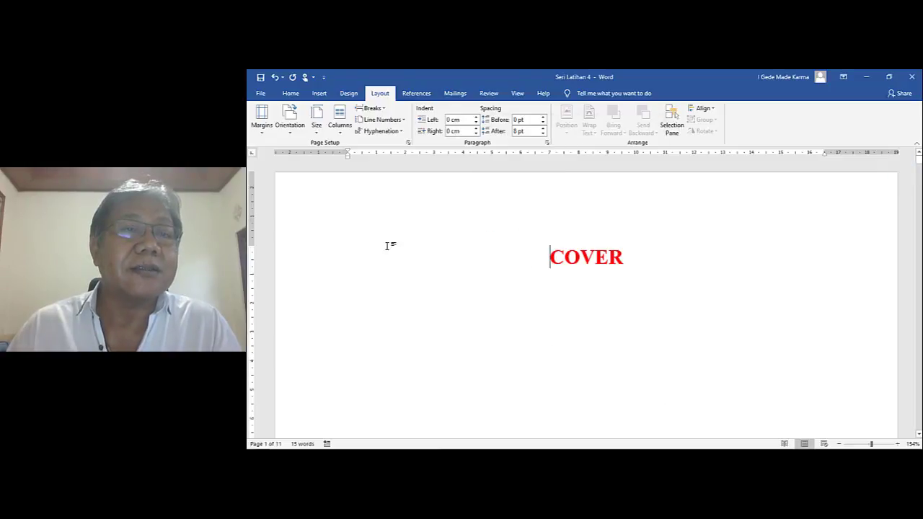
# Step: Give the cover a first-page header reading Header Pertama and a Plain Number 2 page number at the bottom of the page
pyautogui.click(319, 93)
pyautogui.click(687, 108)
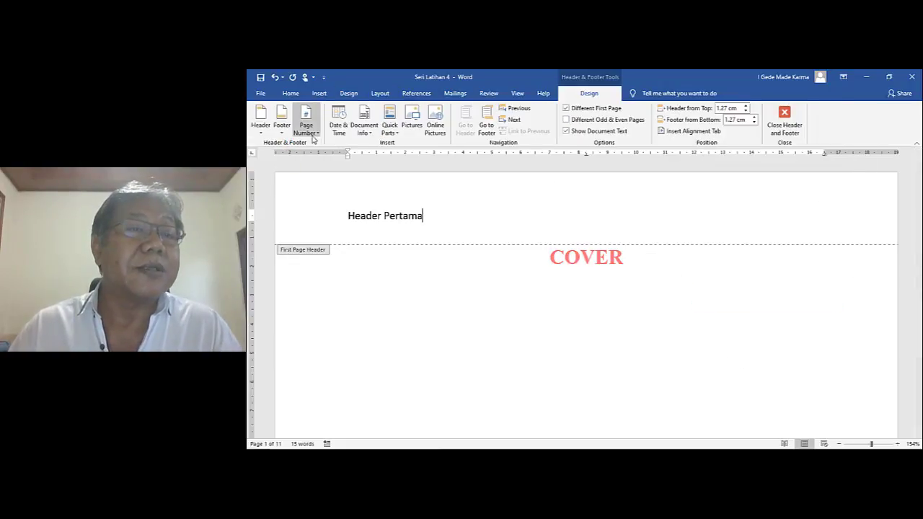
pyautogui.click(306, 128)
pyautogui.moveTo(339, 154)
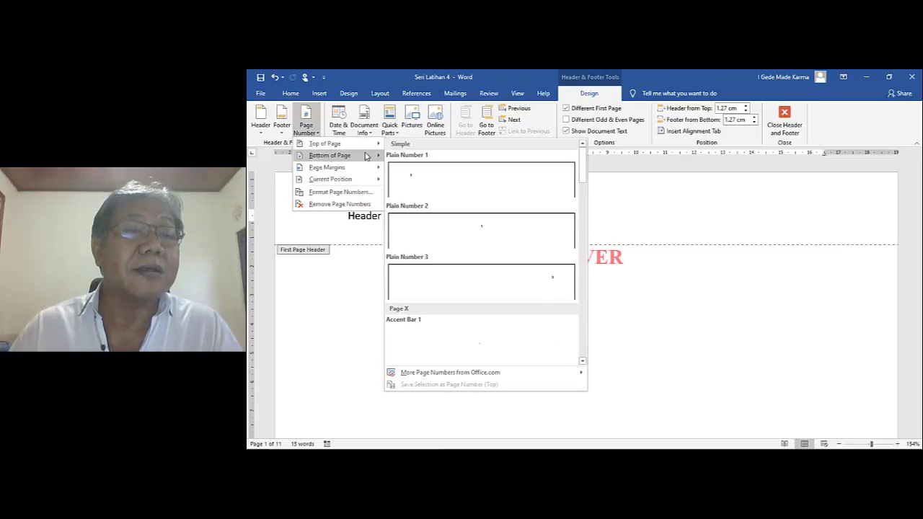
pyautogui.click(483, 219)
pyautogui.click(785, 122)
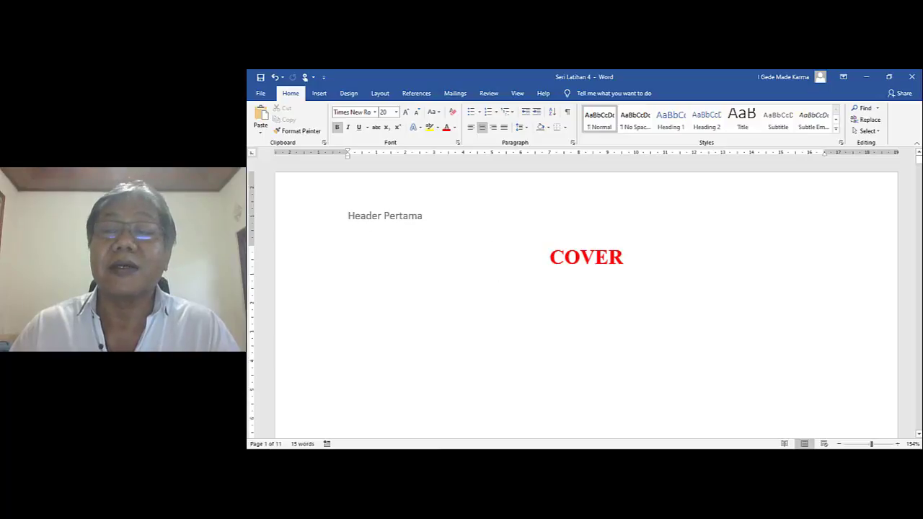
# Step: Add a Blank (Three Columns) header on the Kata Pengantar page, with Header Kedua in the first field and Berbeda in the middle one
pyautogui.scroll(-5, 803, 267)
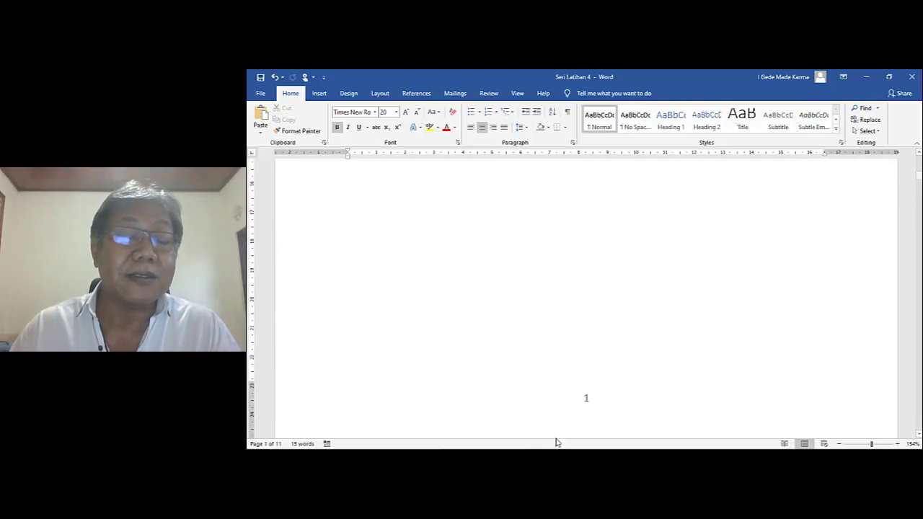
pyautogui.click(917, 435)
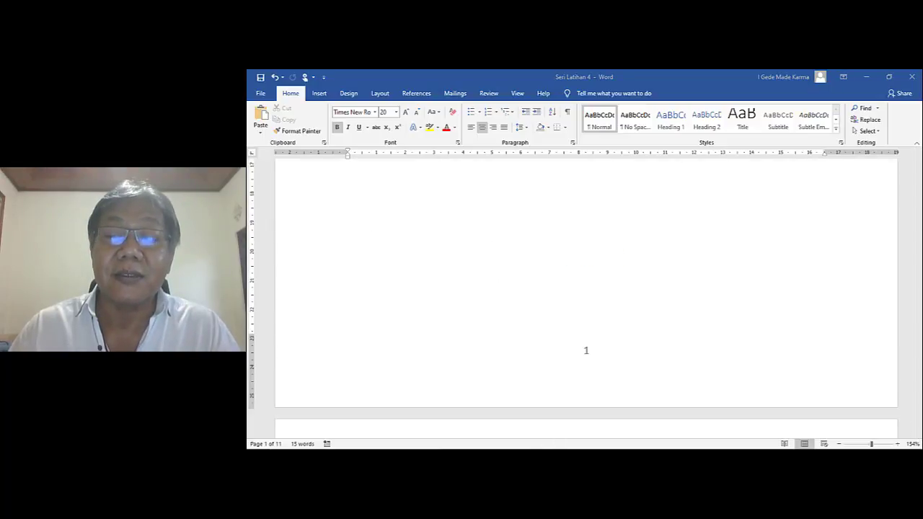
pyautogui.scroll(-5, 585, 253)
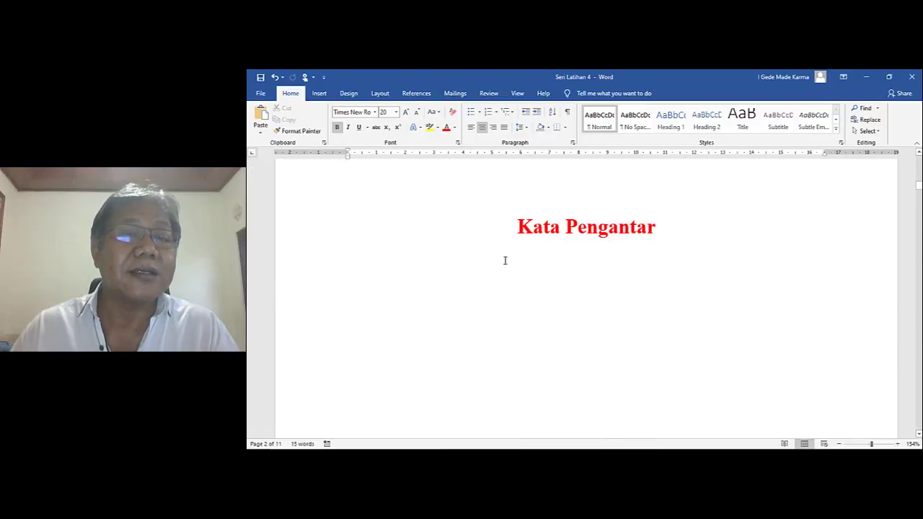
pyautogui.scroll(-10, 504, 261)
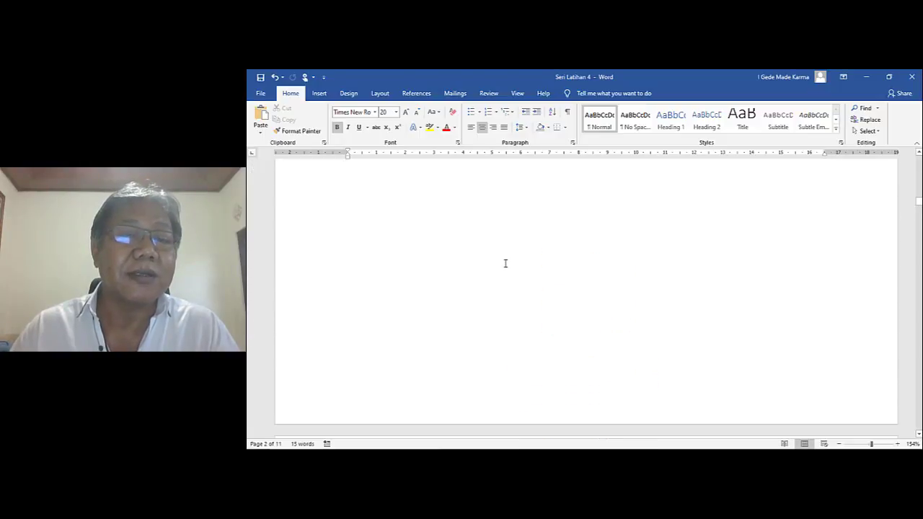
pyautogui.scroll(2, 660, 251)
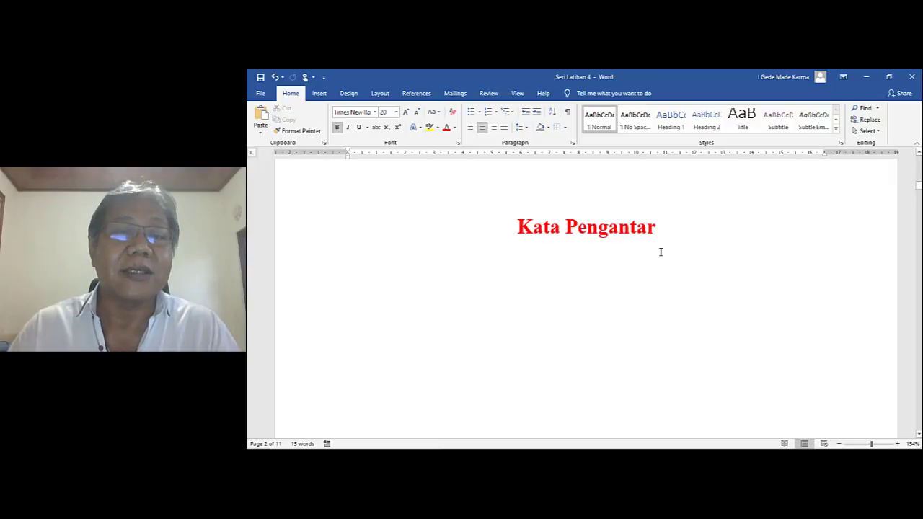
pyautogui.click(519, 226)
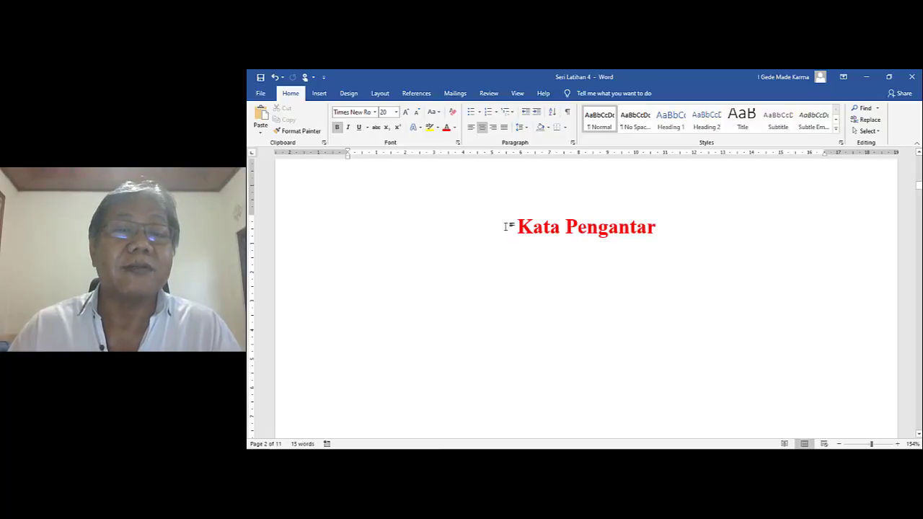
pyautogui.click(320, 94)
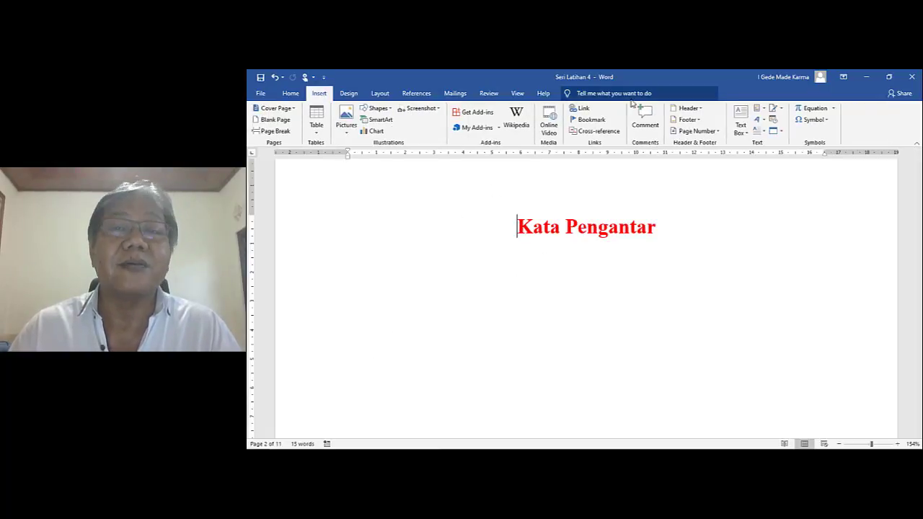
pyautogui.click(697, 110)
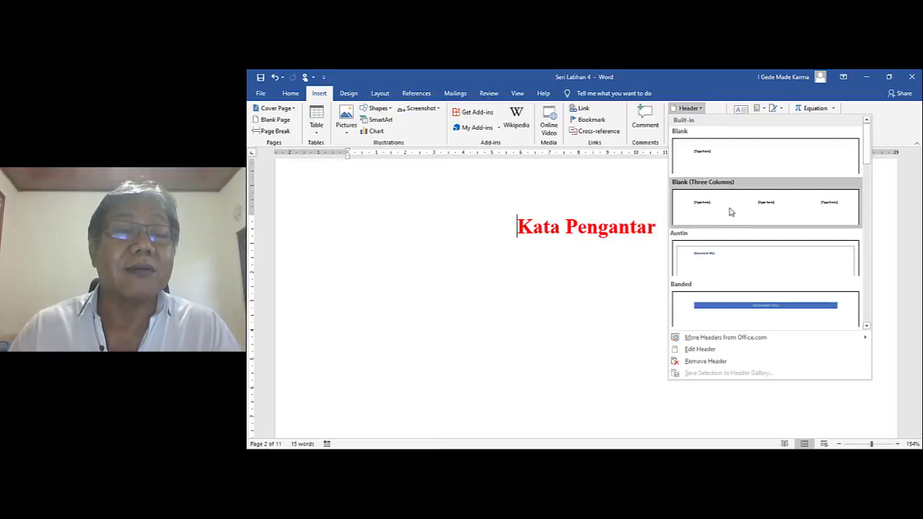
pyautogui.click(729, 207)
pyautogui.click(369, 217)
pyautogui.write('Header Kedua')
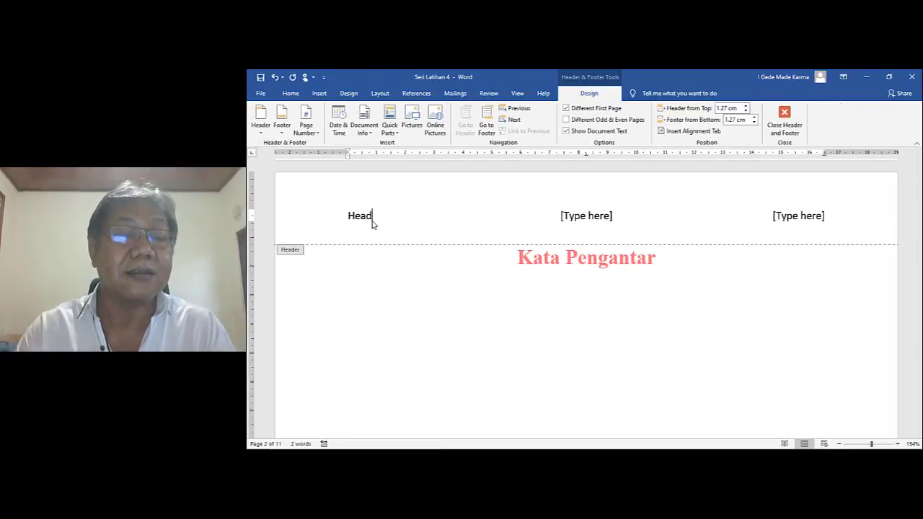
pyautogui.click(582, 218)
pyautogui.write('Berbeda')
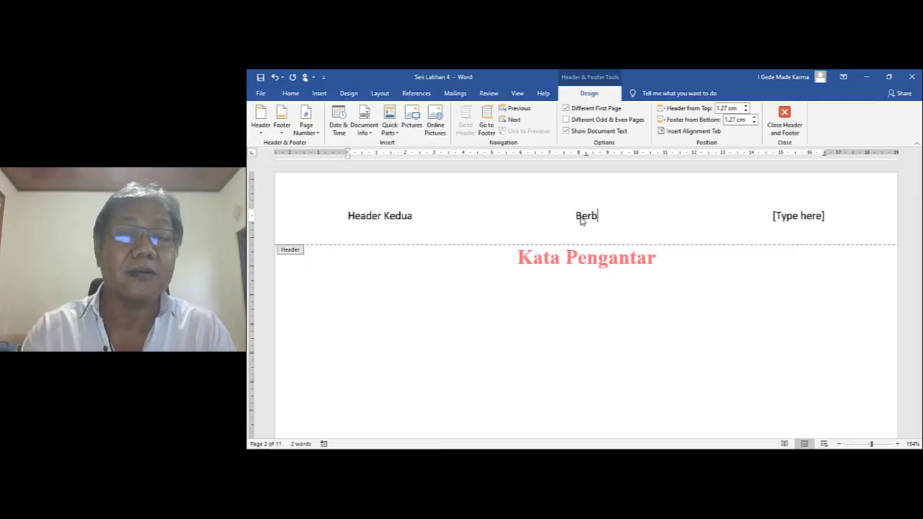
# Step: Insert a Plain Number 1 page number at the bottom of the Kata Pengantar page and finish editing the header and footer
pyautogui.click(315, 137)
pyautogui.moveTo(319, 163)
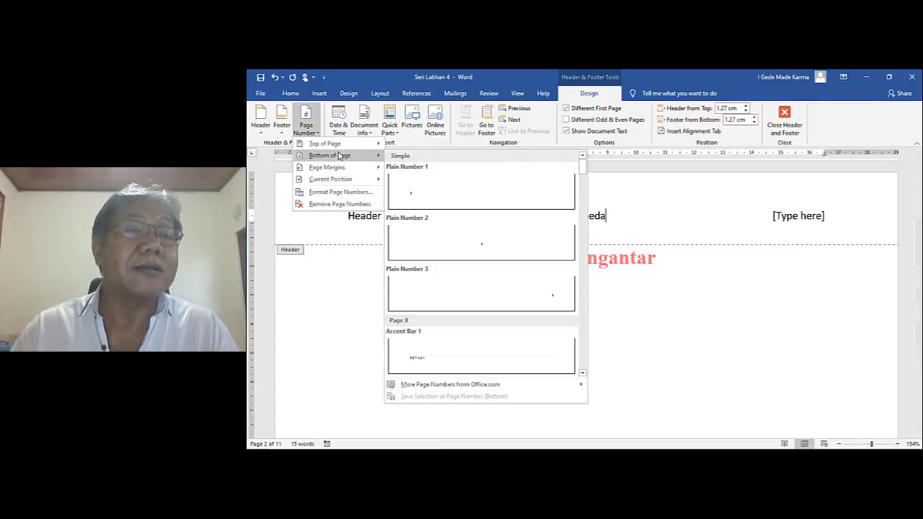
pyautogui.click(410, 191)
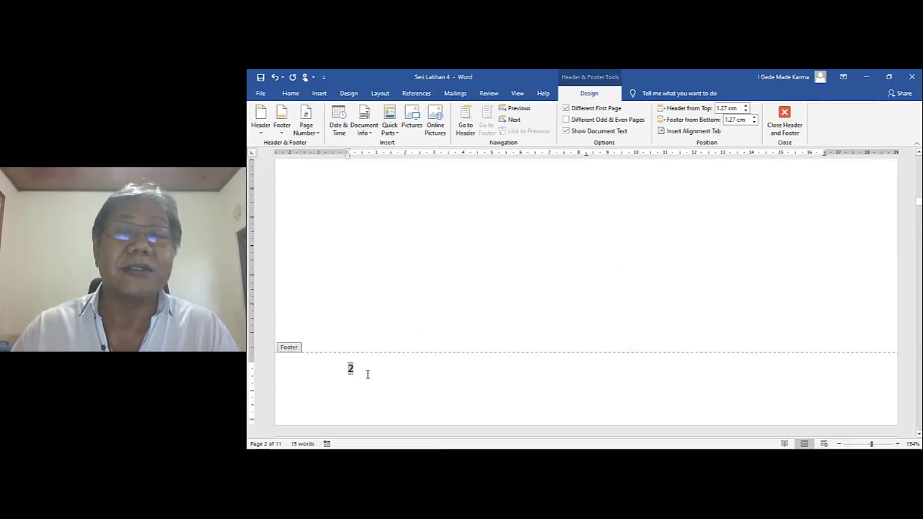
pyautogui.click(782, 128)
# Step: Compare the header and page number on the cover with those on the Kata Pengantar and Daftar Isi pages
pyautogui.scroll(10, 725, 256)
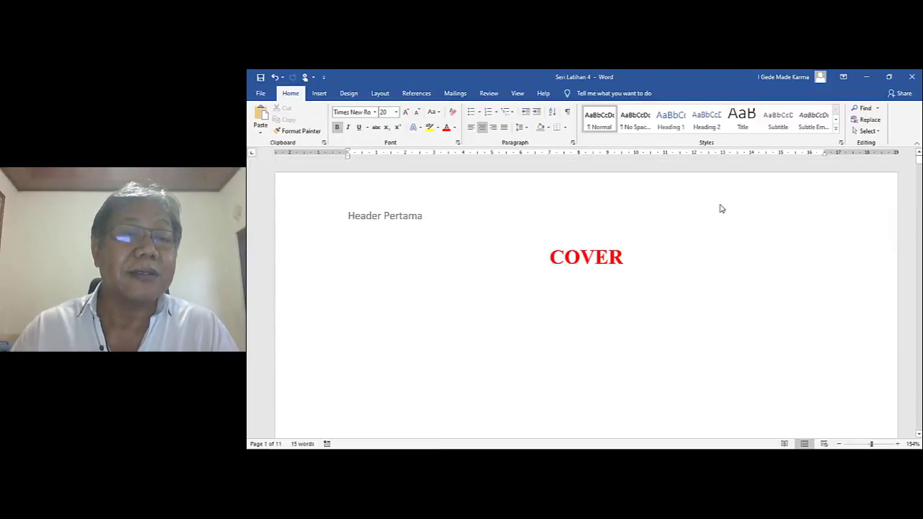
pyautogui.scroll(-3, 771, 295)
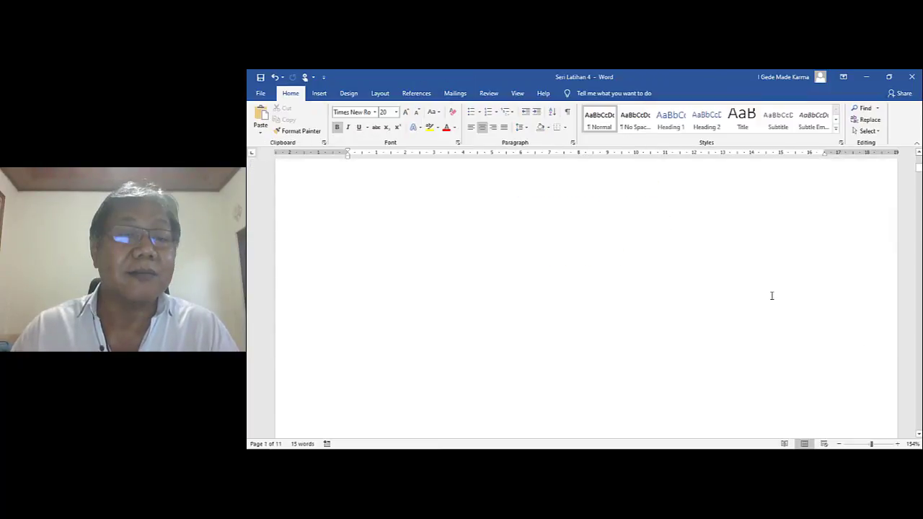
pyautogui.scroll(-10, 771, 296)
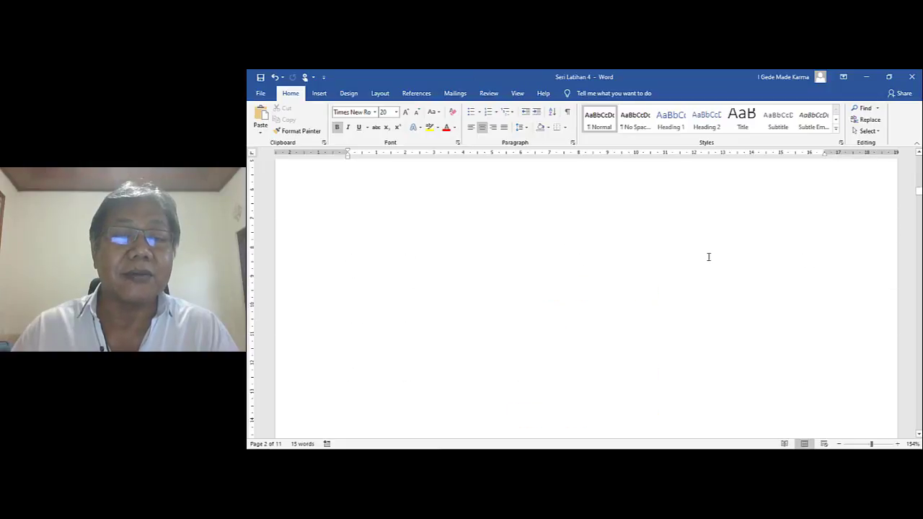
pyautogui.scroll(-5, 708, 257)
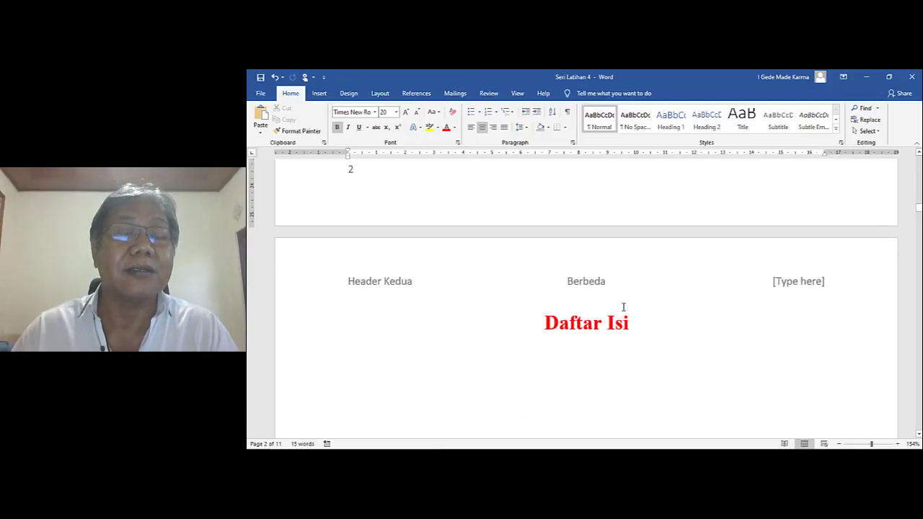
pyautogui.scroll(-5, 627, 285)
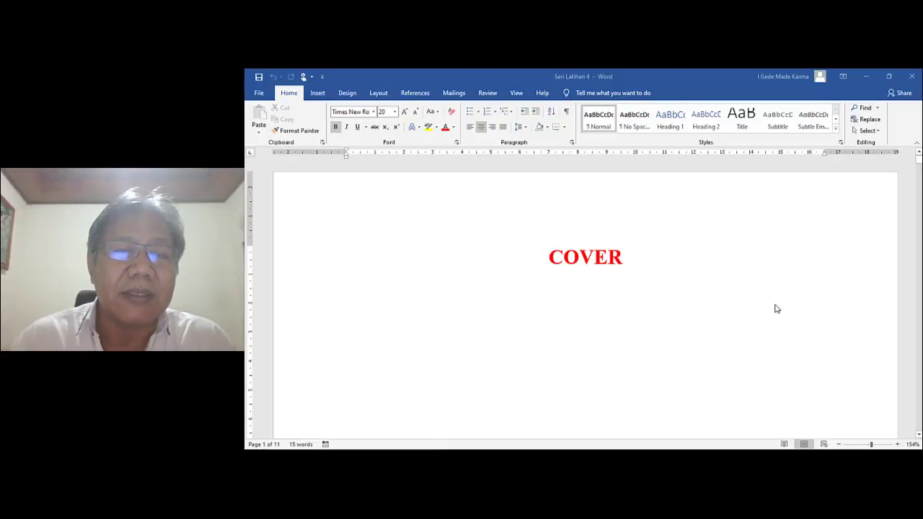
# Step: Look through the document's pages, and turn on a different first page for headers and footers across the whole document
pyautogui.scroll(-10, 776, 308)
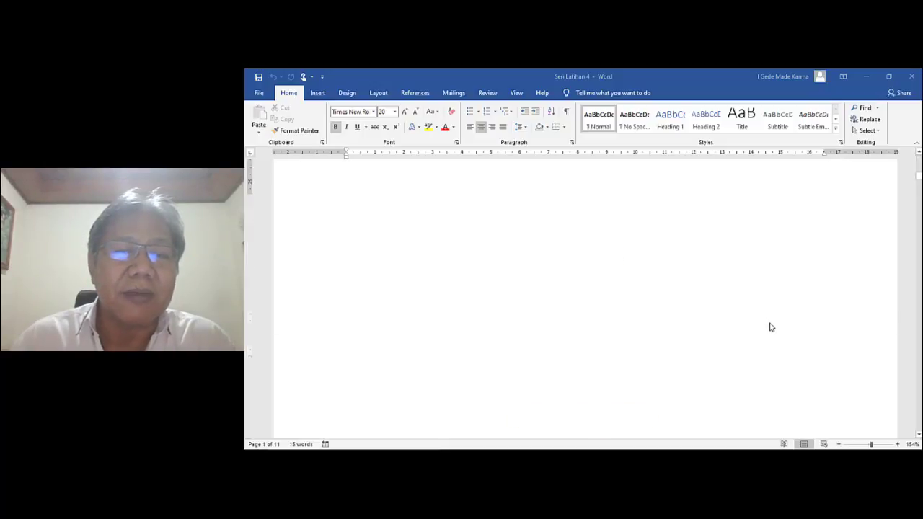
pyautogui.scroll(-10, 765, 330)
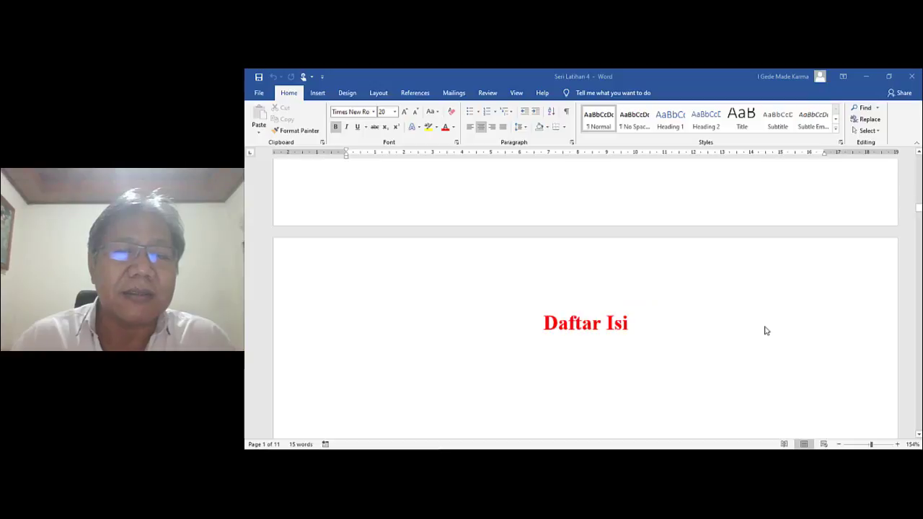
pyautogui.scroll(10, 766, 330)
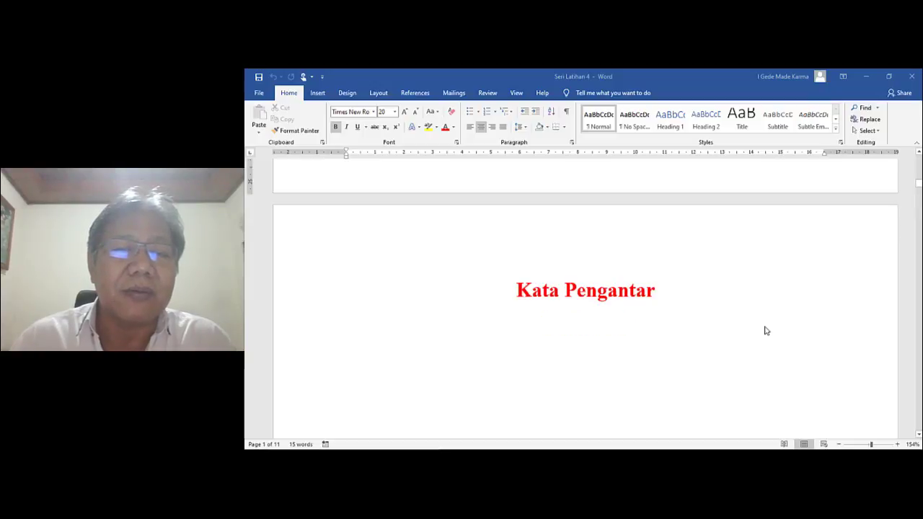
pyautogui.scroll(-10, 765, 330)
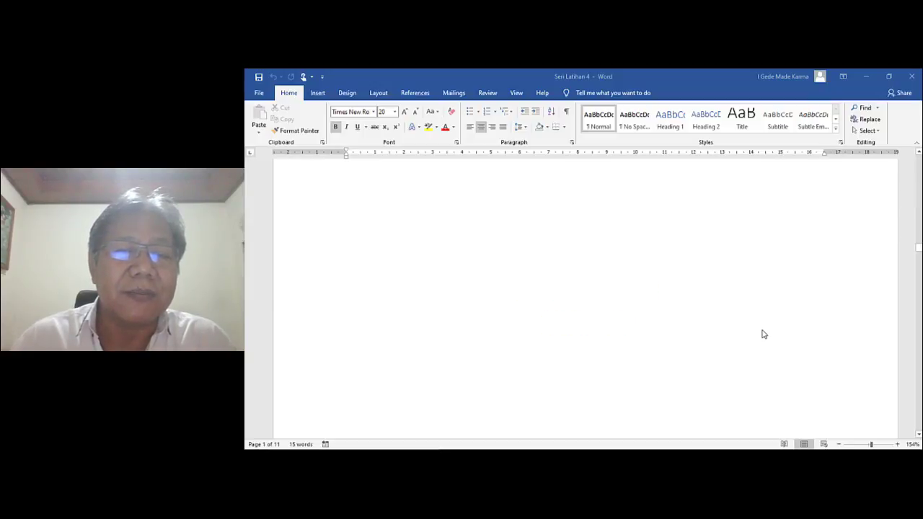
pyautogui.scroll(-3, 764, 334)
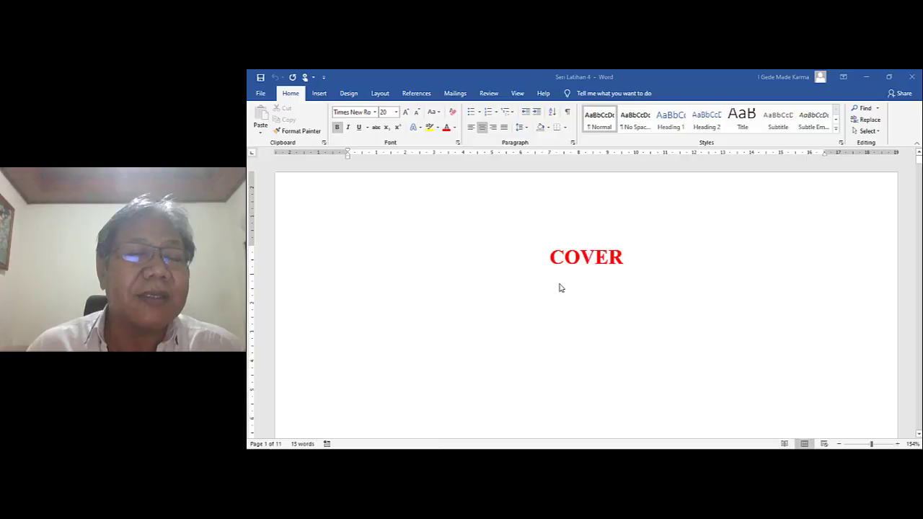
pyautogui.click(383, 95)
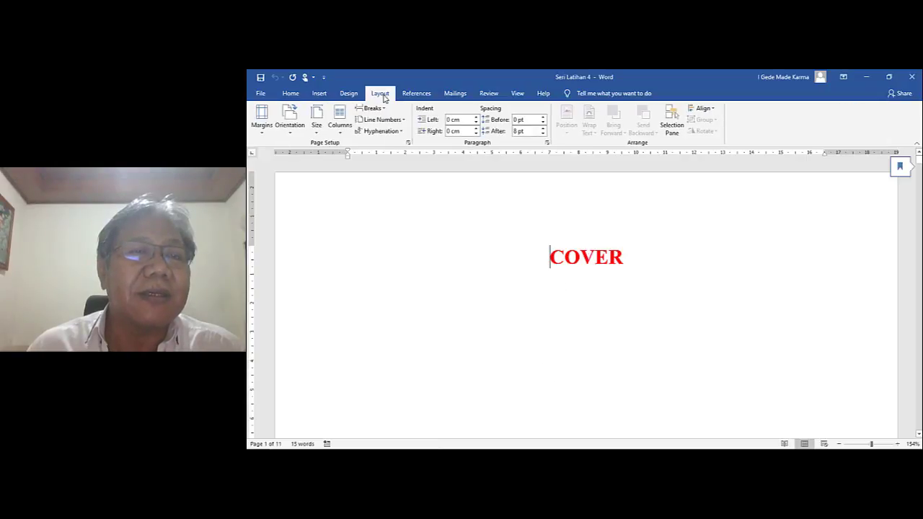
pyautogui.click(408, 142)
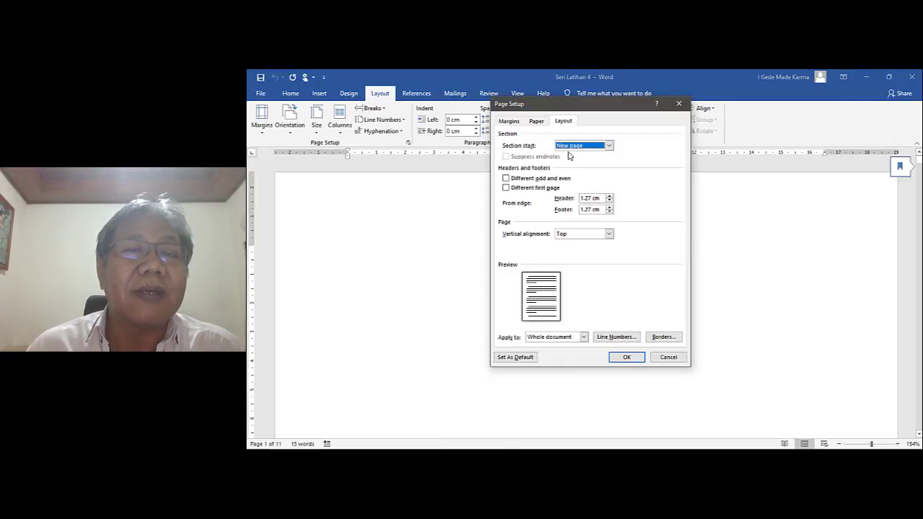
pyautogui.click(506, 189)
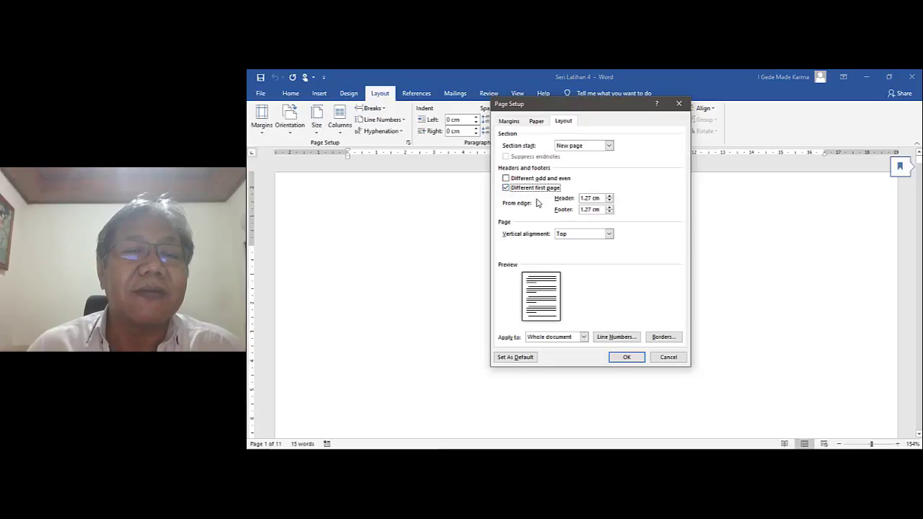
pyautogui.click(626, 357)
# Step: Insert a Plain Number 2 page number at the bottom of the cover page, and return to the body text before Kata Pengantar
pyautogui.click(319, 93)
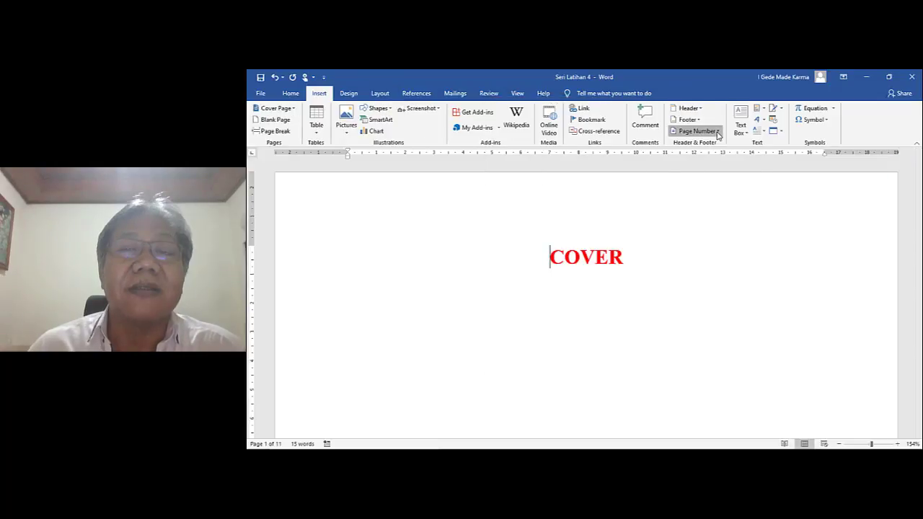
pyautogui.click(698, 131)
pyautogui.moveTo(710, 154)
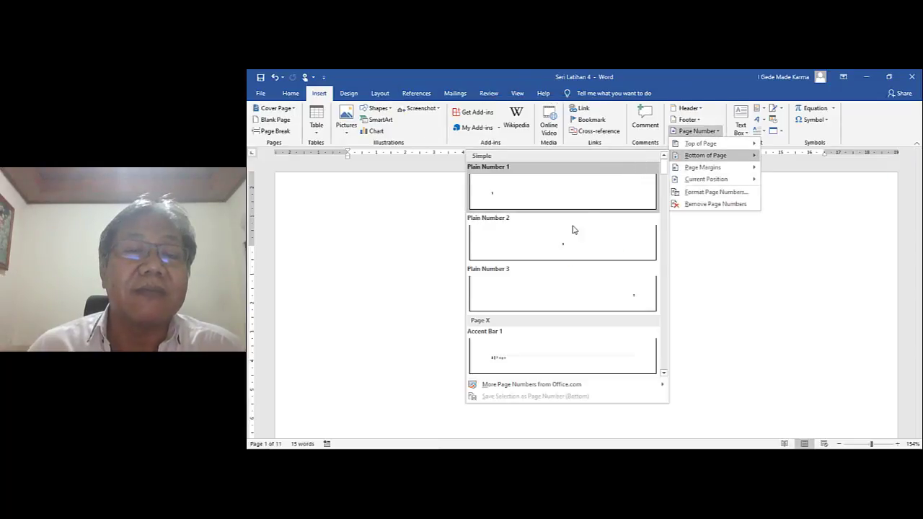
pyautogui.click(562, 249)
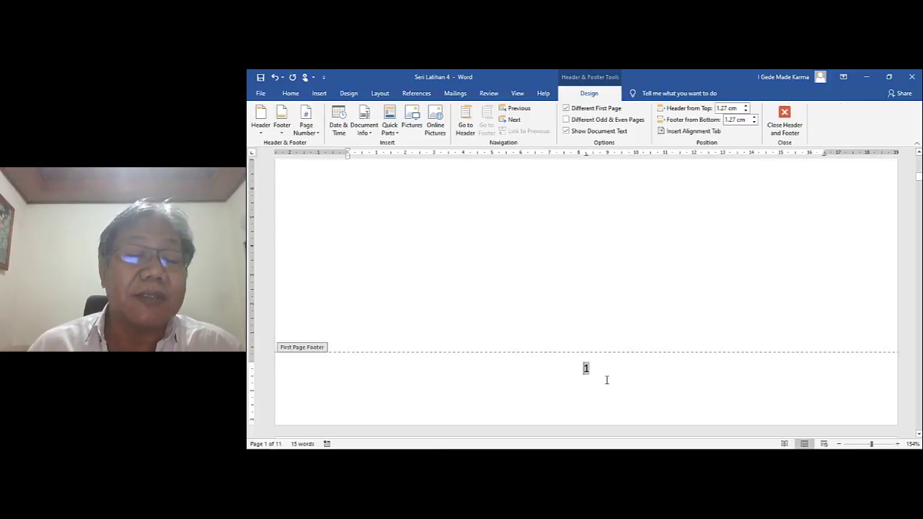
pyautogui.moveTo(918, 177)
pyautogui.mouseDown()
pyautogui.moveTo(918, 206)
pyautogui.moveTo(918, 182)
pyautogui.mouseUp()
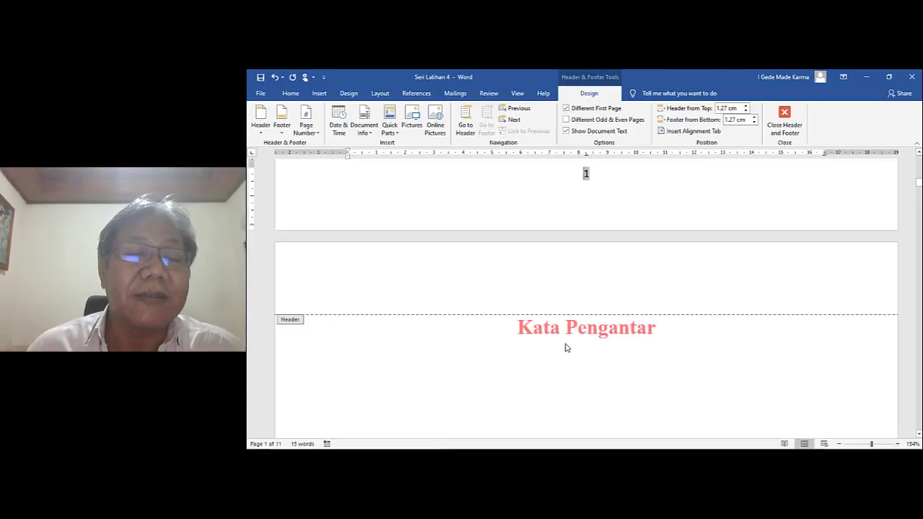
pyautogui.press('Escape')
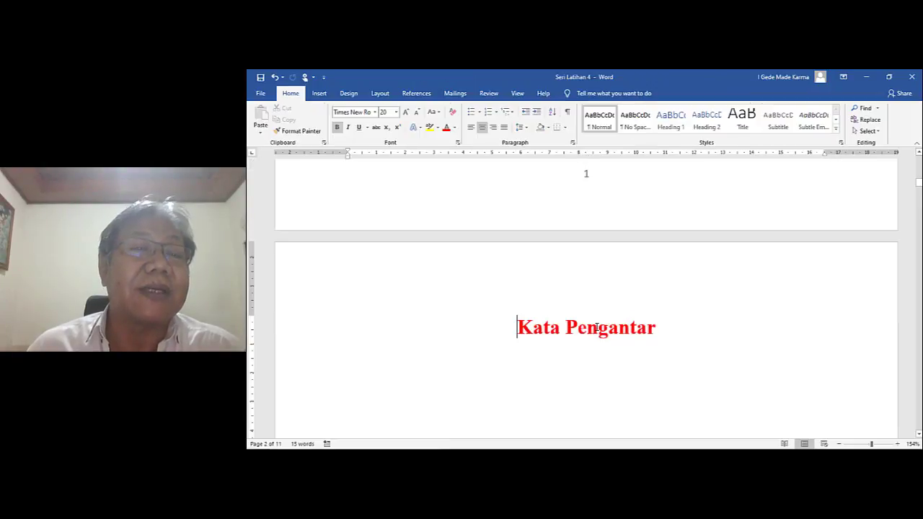
# Step: Insert a Continuous section break before the Kata Pengantar heading and check the page's footer
pyautogui.click(382, 97)
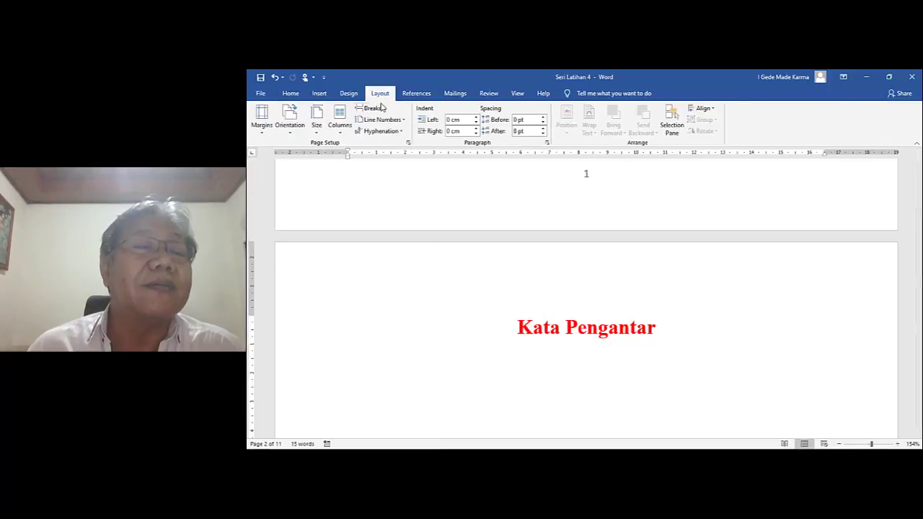
pyautogui.click(371, 108)
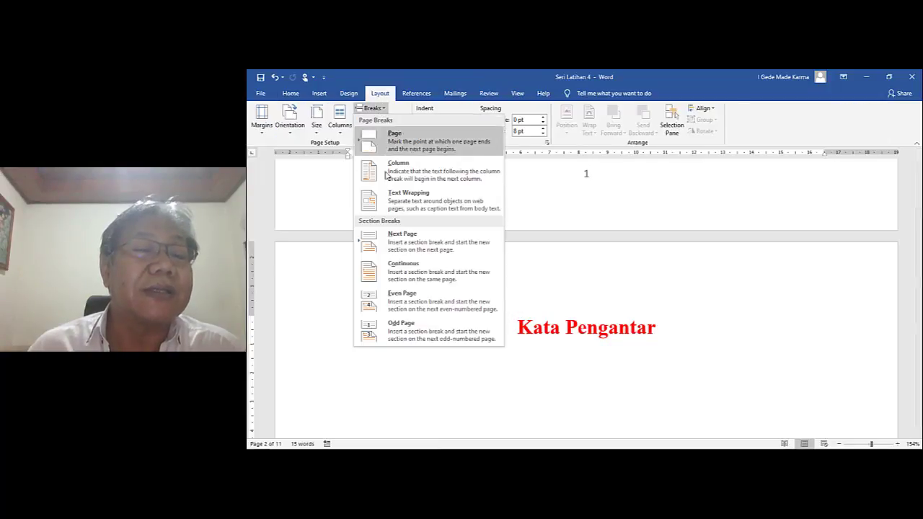
pyautogui.click(416, 274)
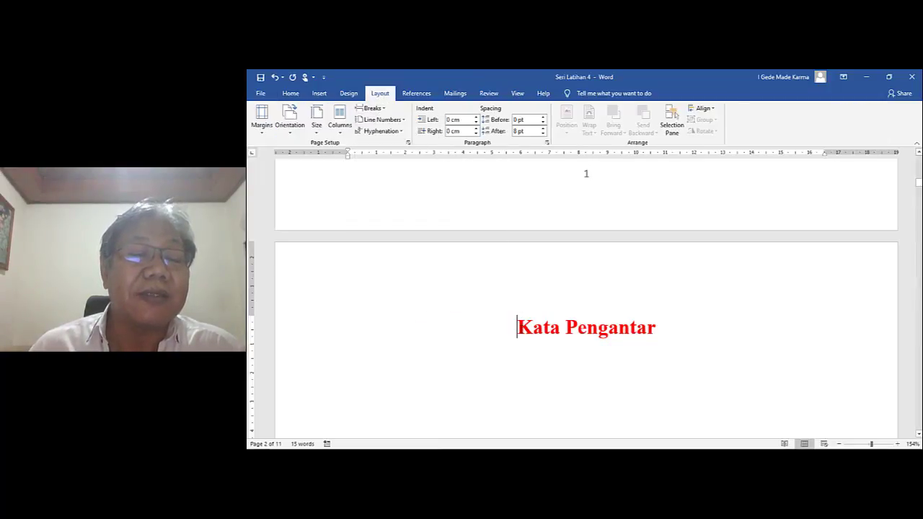
pyautogui.scroll(-3, 803, 312)
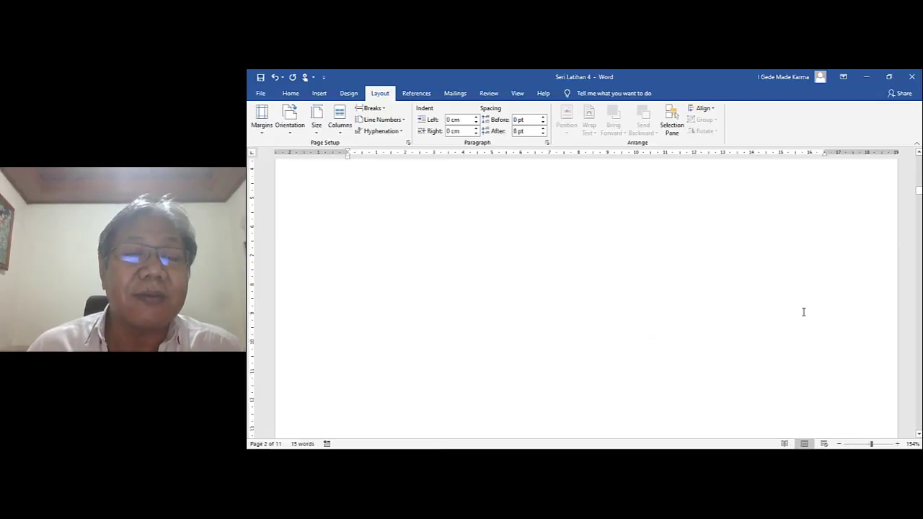
pyautogui.scroll(-3, 803, 311)
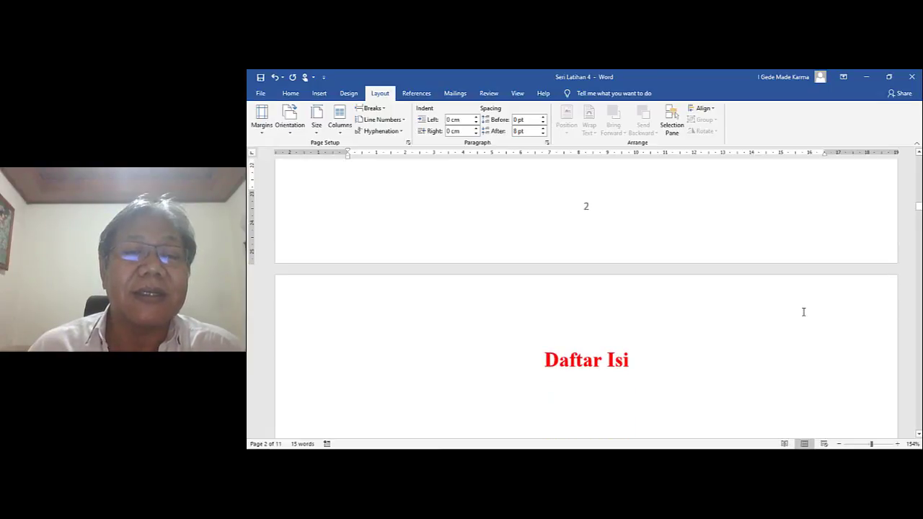
# Step: Unlink the first-page footer on the Kata Pengantar page from the previous section
pyautogui.moveTo(917, 207); pyautogui.dragTo(918, 205)
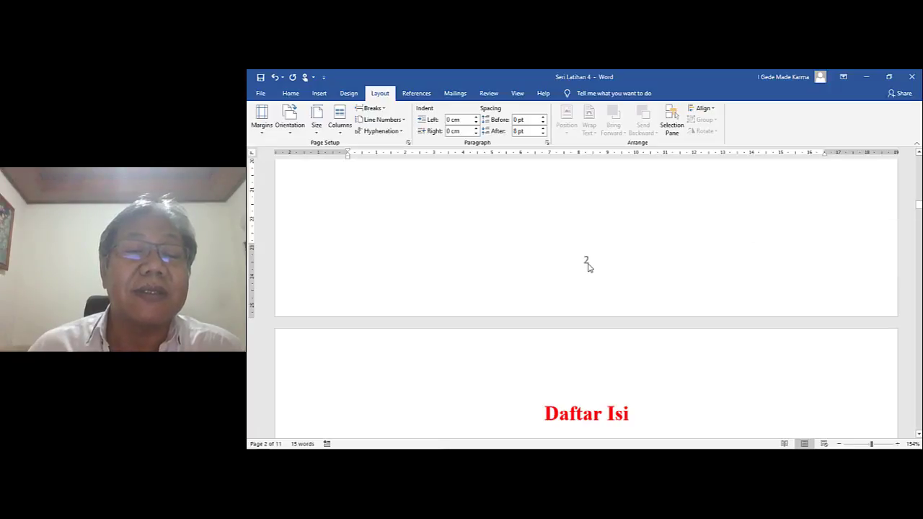
pyautogui.doubleClick(587, 263)
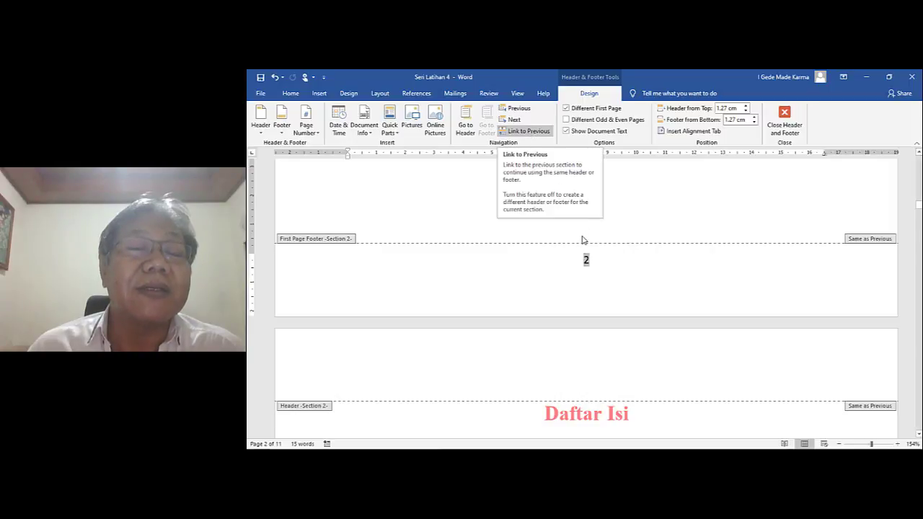
pyautogui.click(529, 139)
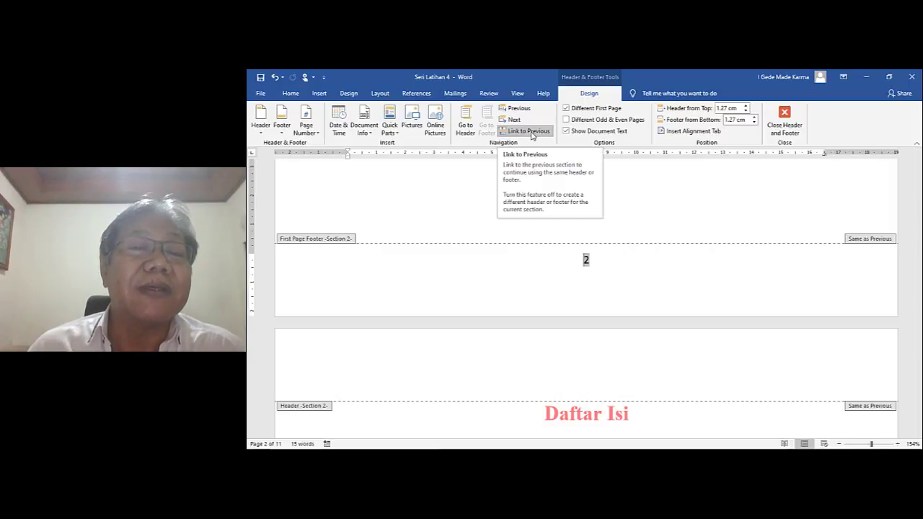
pyautogui.click(532, 135)
pyautogui.scroll(3, 428, 220)
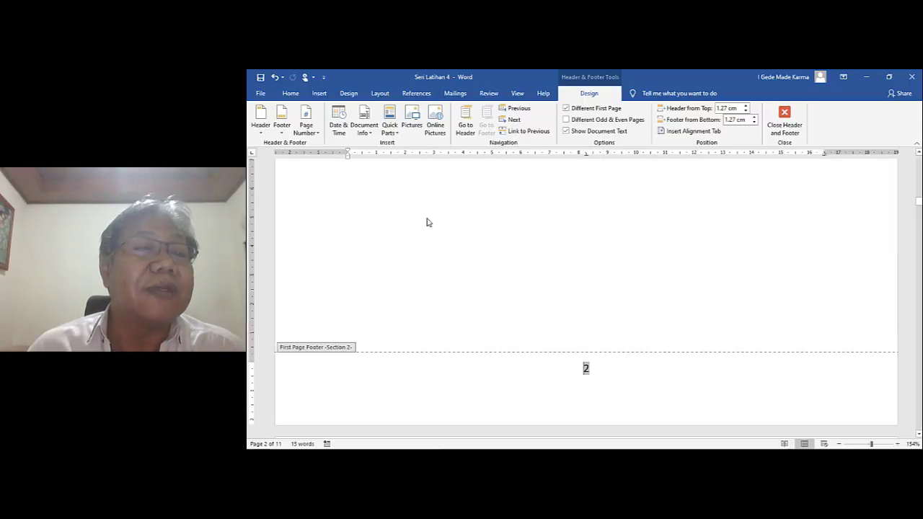
# Step: Format the Kata Pengantar section's page numbers as i, ii, iii, starting at i
pyautogui.click(317, 134)
pyautogui.click(339, 192)
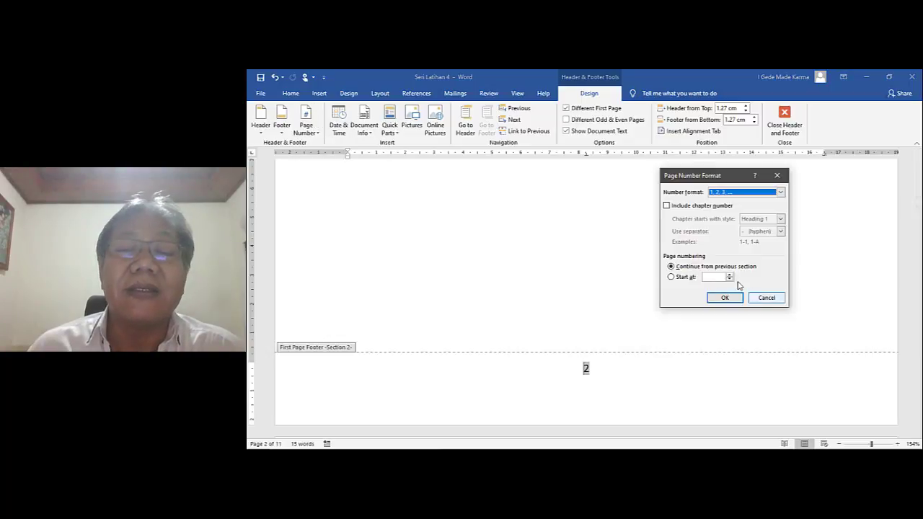
pyautogui.click(671, 277)
pyautogui.click(780, 192)
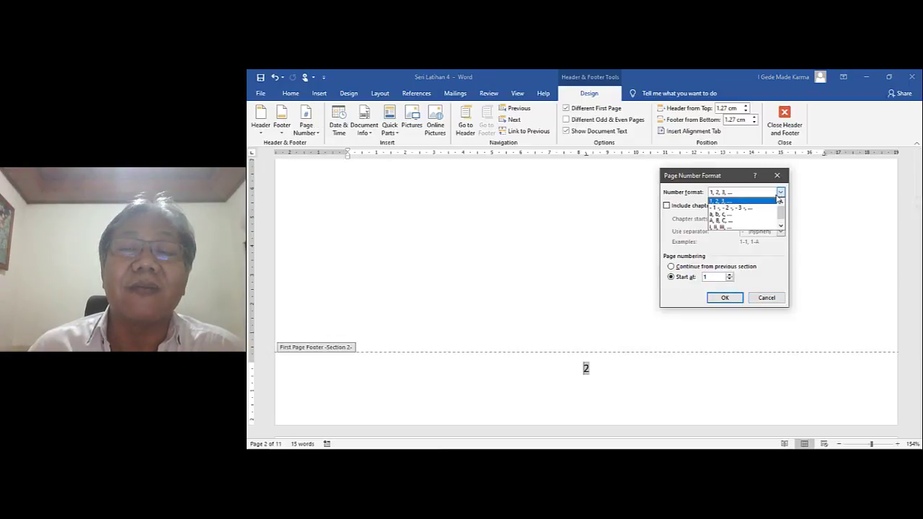
pyautogui.click(740, 228)
pyautogui.click(724, 298)
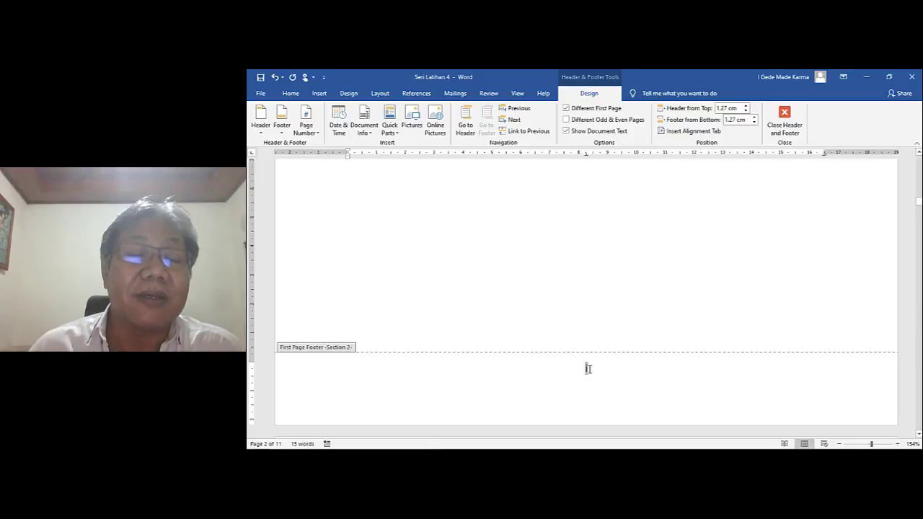
# Step: Delete the page number from the cover page's first-page footer
pyautogui.scroll(15, 586, 368)
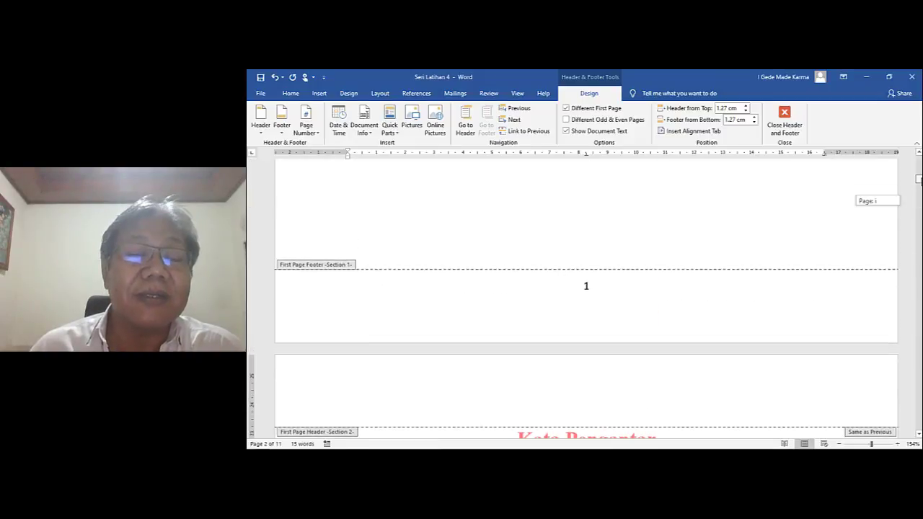
pyautogui.moveTo(918, 178)
pyautogui.mouseDown()
pyautogui.moveTo(919, 160)
pyautogui.moveTo(919, 181)
pyautogui.mouseUp()
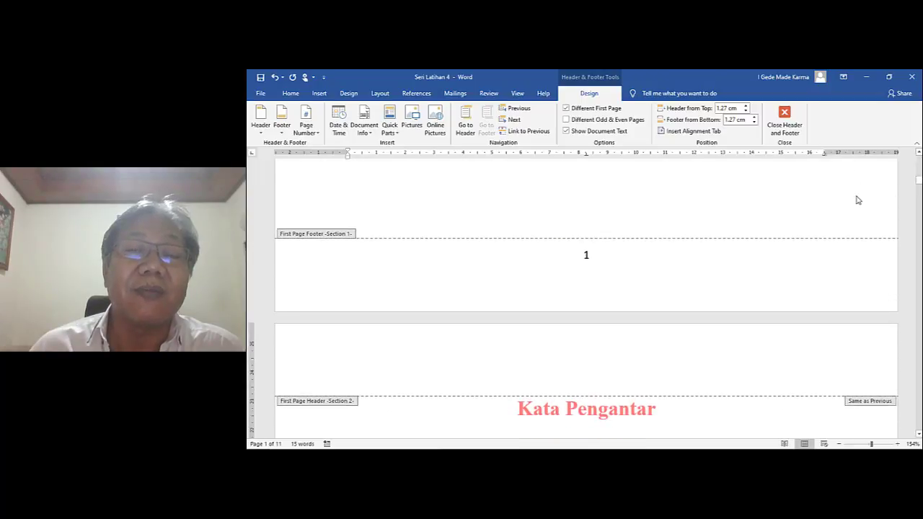
pyautogui.doubleClick(585, 255)
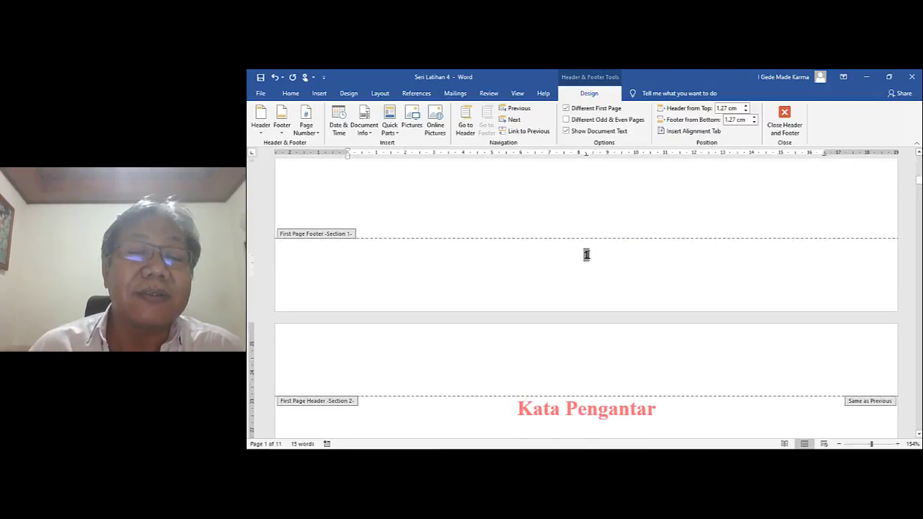
pyautogui.press('Delete')
# Step: Return to the body text before the Daftar Isi heading and insert a Plain Number 2 page number at the bottom of the page
pyautogui.scroll(-10, 623, 274)
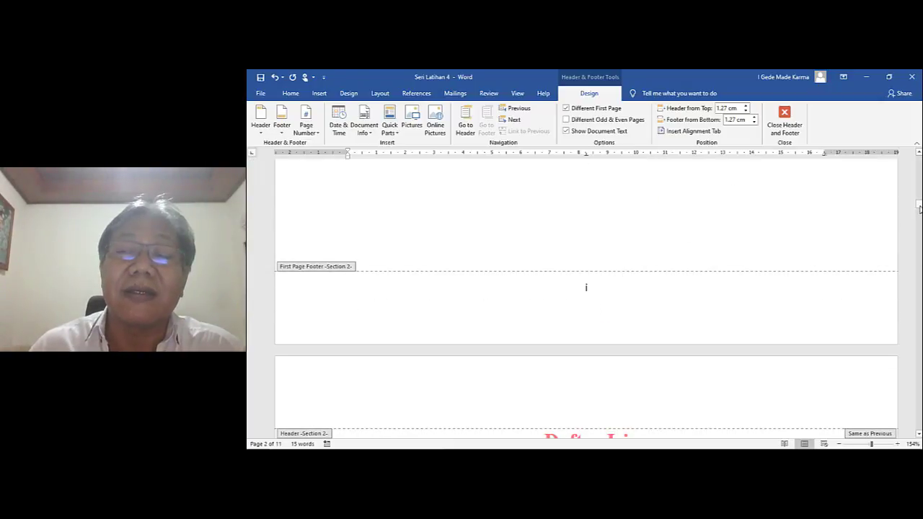
pyautogui.moveTo(919, 206)
pyautogui.mouseDown()
pyautogui.moveTo(911, 233)
pyautogui.moveTo(918, 207)
pyautogui.mouseUp()
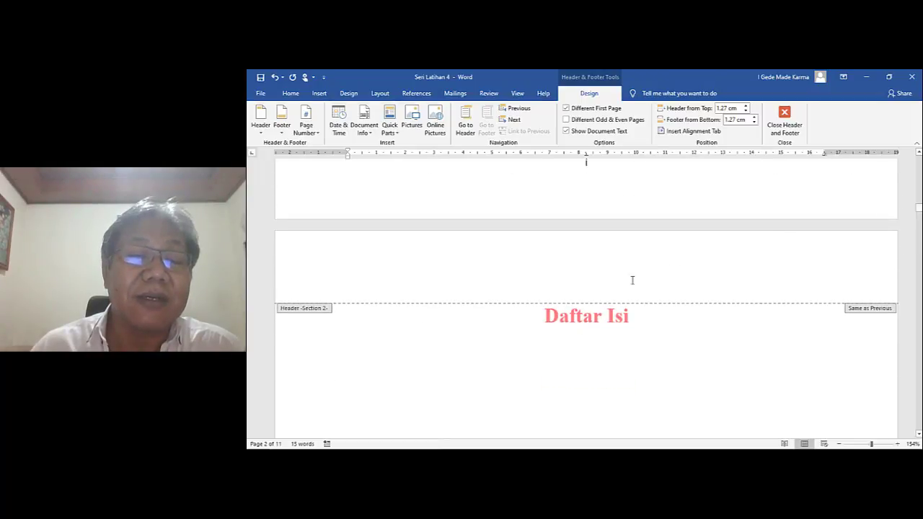
pyautogui.doubleClick(545, 323)
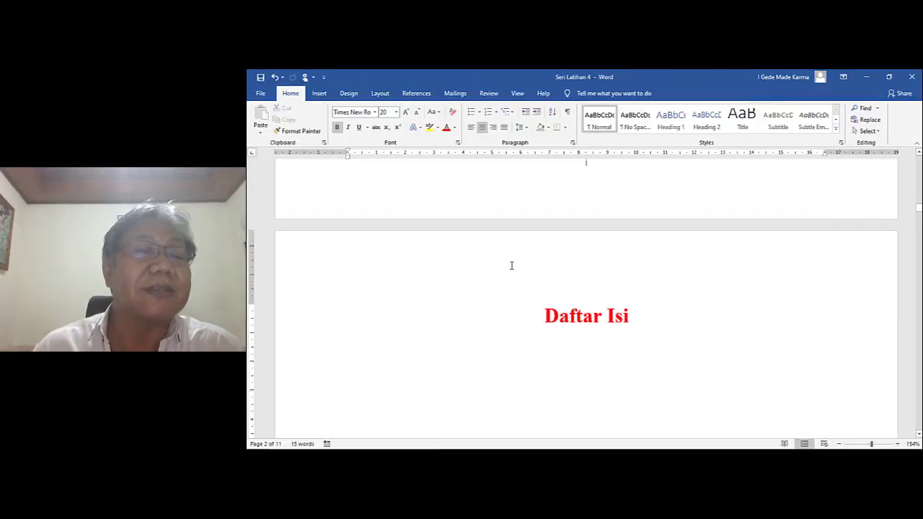
pyautogui.click(318, 93)
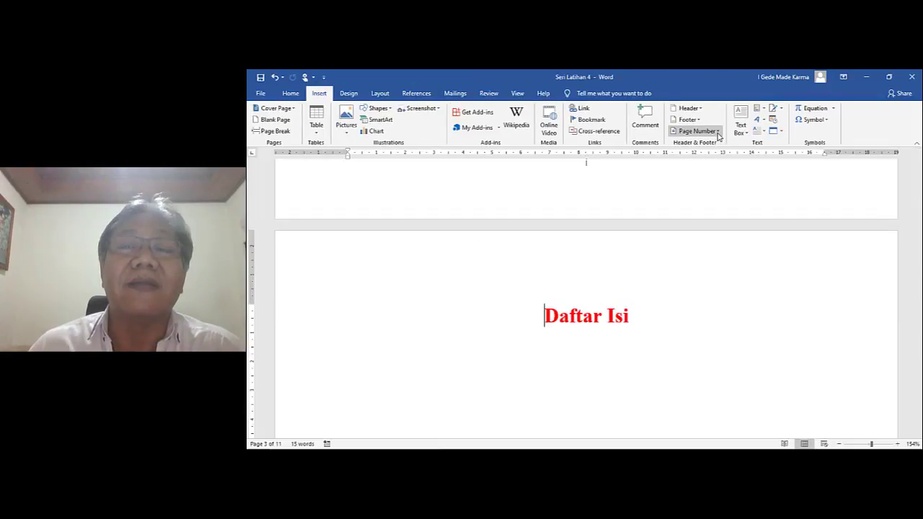
pyautogui.click(696, 131)
pyautogui.moveTo(693, 156)
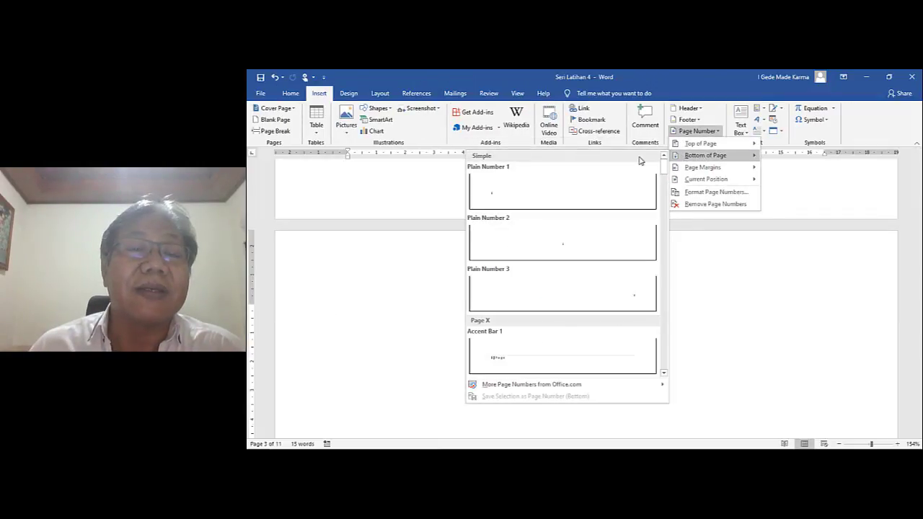
pyautogui.click(565, 249)
# Step: Insert a Continuous section break before the BAB I PENDAHULUAN heading
pyautogui.moveTo(919, 229); pyautogui.dragTo(918, 258)
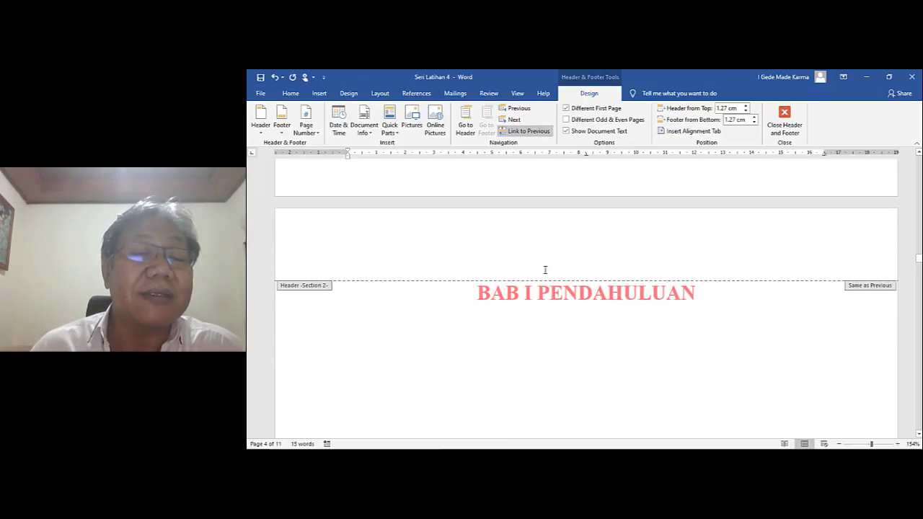
pyautogui.doubleClick(481, 299)
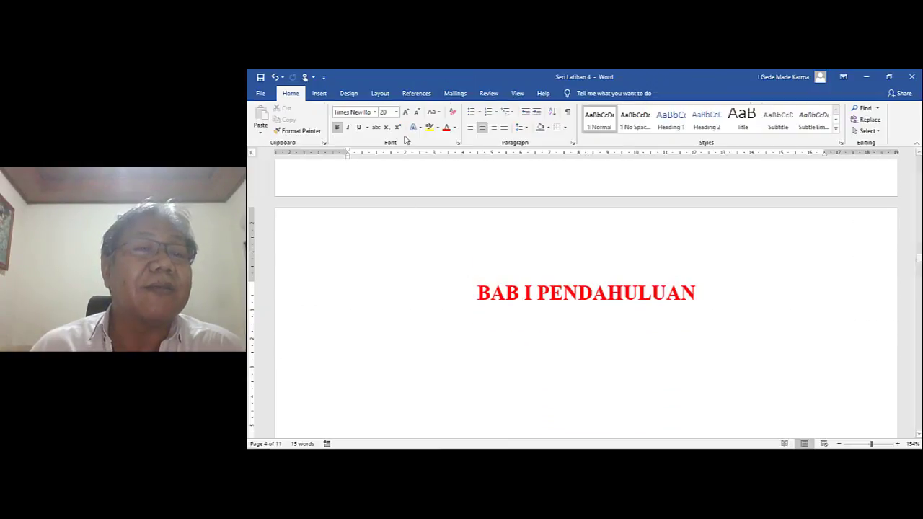
pyautogui.click(380, 93)
pyautogui.click(372, 108)
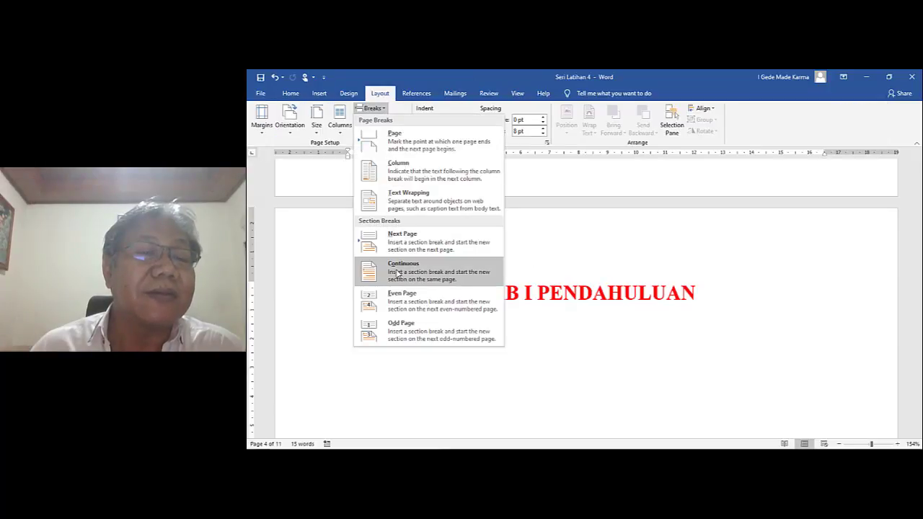
pyautogui.click(397, 272)
# Step: Format the page number in the BAB I PENDAHULUAN page's footer as 1, 2, 3, starting at 1
pyautogui.scroll(-10, 586, 296)
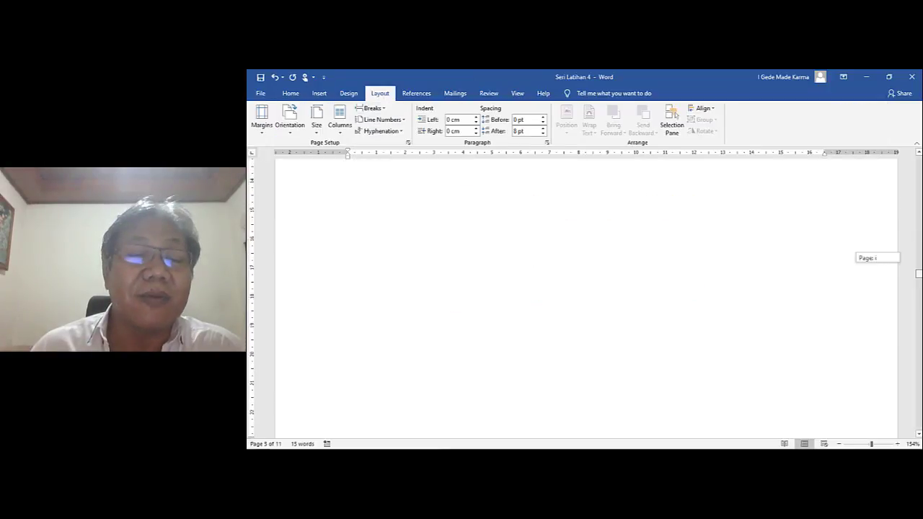
pyautogui.scroll(-3, 586, 297)
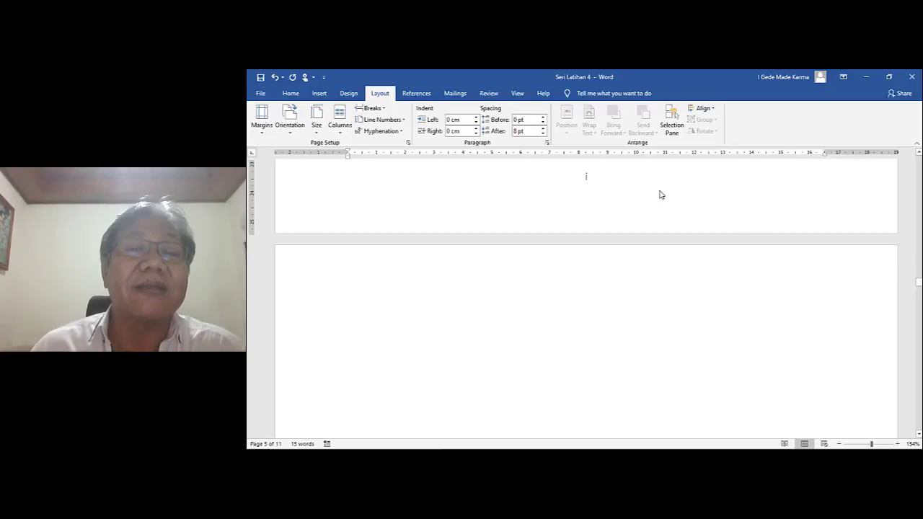
pyautogui.doubleClick(585, 178)
pyautogui.click(305, 126)
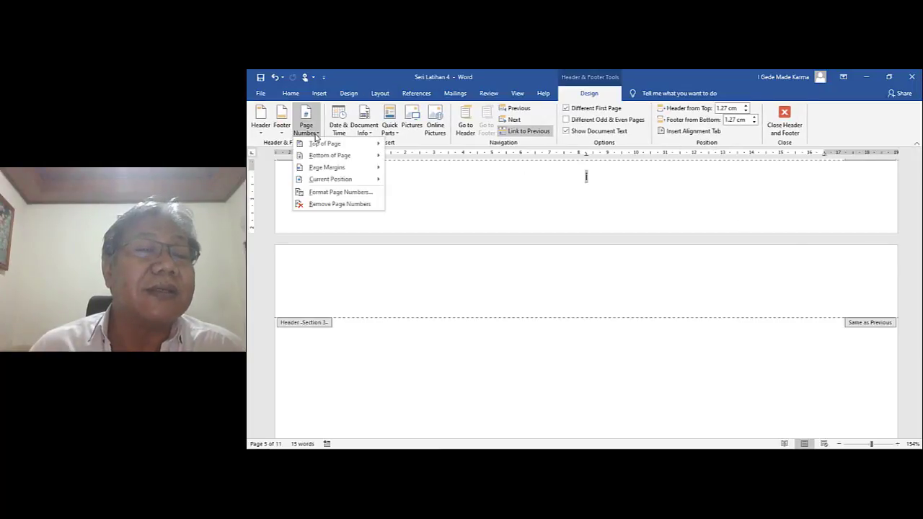
pyautogui.click(338, 192)
pyautogui.click(724, 299)
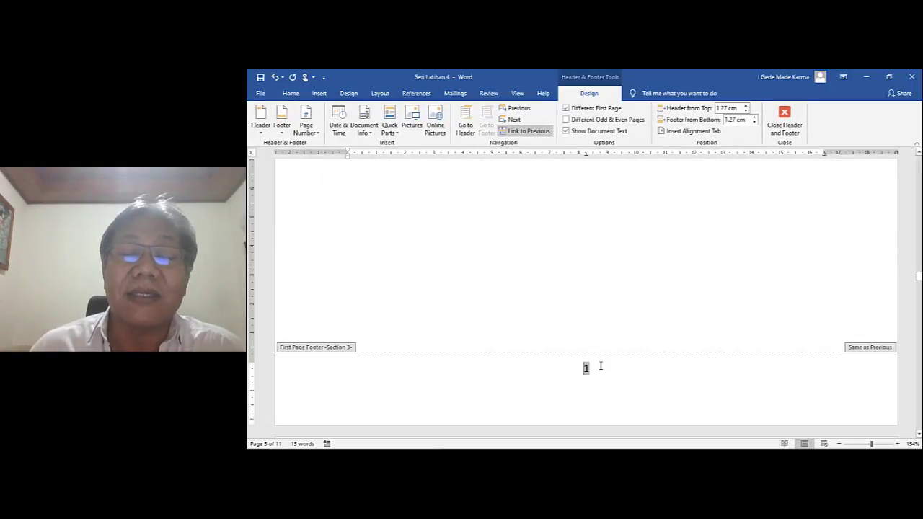
# Step: Unlink the footer on the page after BAB I PENDAHULUAN from the previous section
pyautogui.scroll(-5, 585, 367)
pyautogui.scroll(-3, 585, 296)
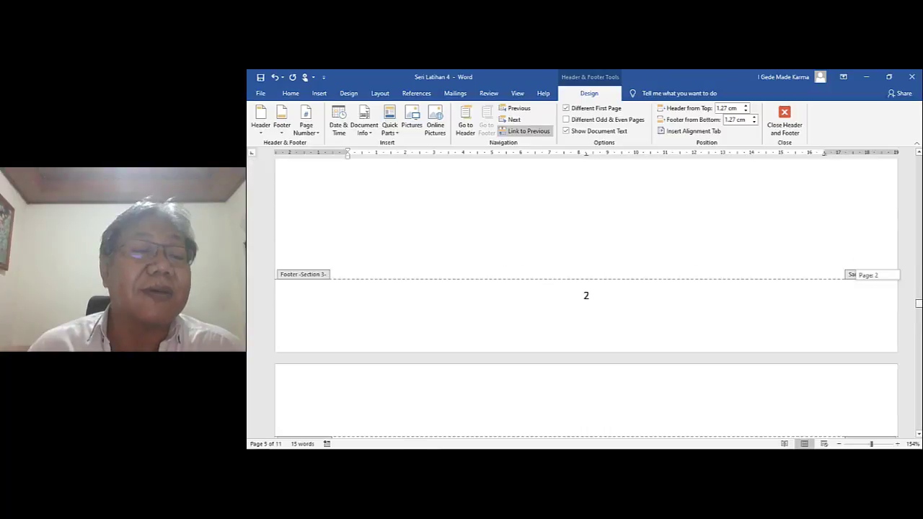
pyautogui.scroll(-10, 586, 296)
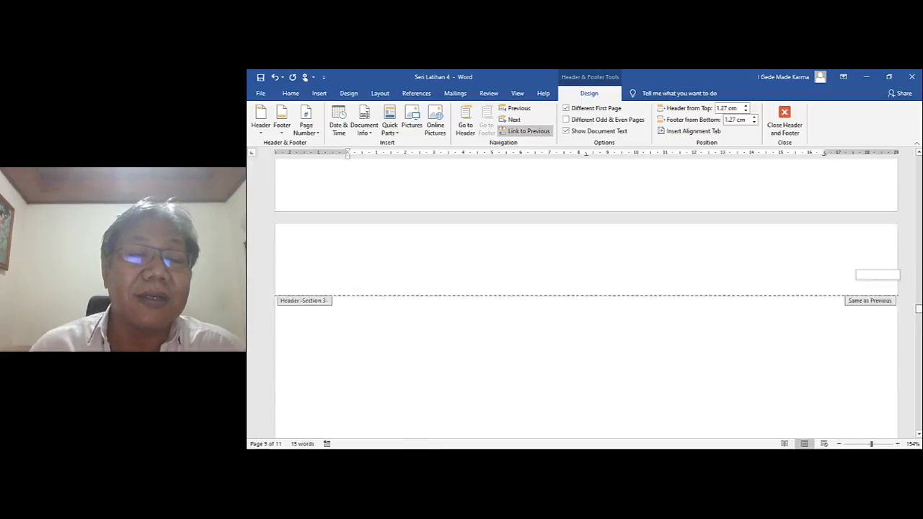
pyautogui.moveTo(918, 287)
pyautogui.mouseDown()
pyautogui.moveTo(919, 309)
pyautogui.moveTo(919, 259)
pyautogui.moveTo(919, 300)
pyautogui.mouseUp()
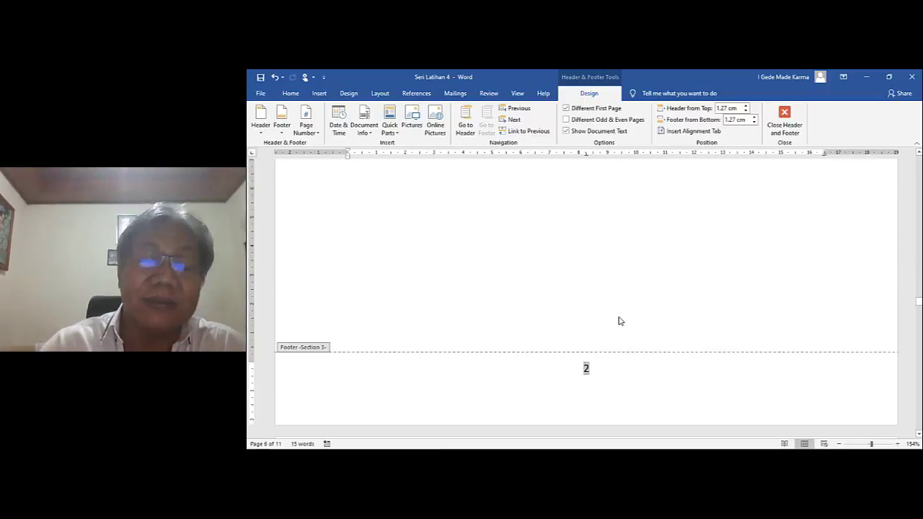
# Step: Check the page numbers around the BAB I PENDAHULUAN page, and unlink the header on the page after it from the previous section
pyautogui.scroll(3, 618, 320)
pyautogui.scroll(20, 618, 321)
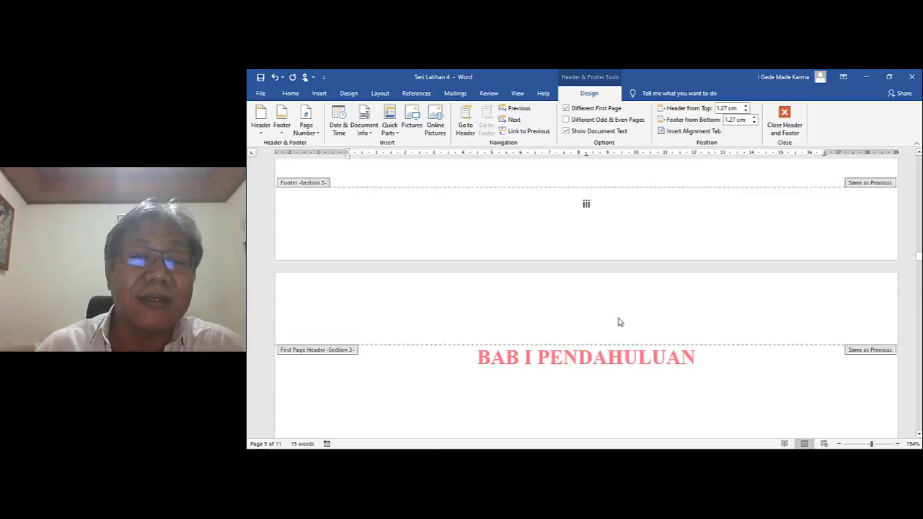
pyautogui.scroll(-10, 592, 311)
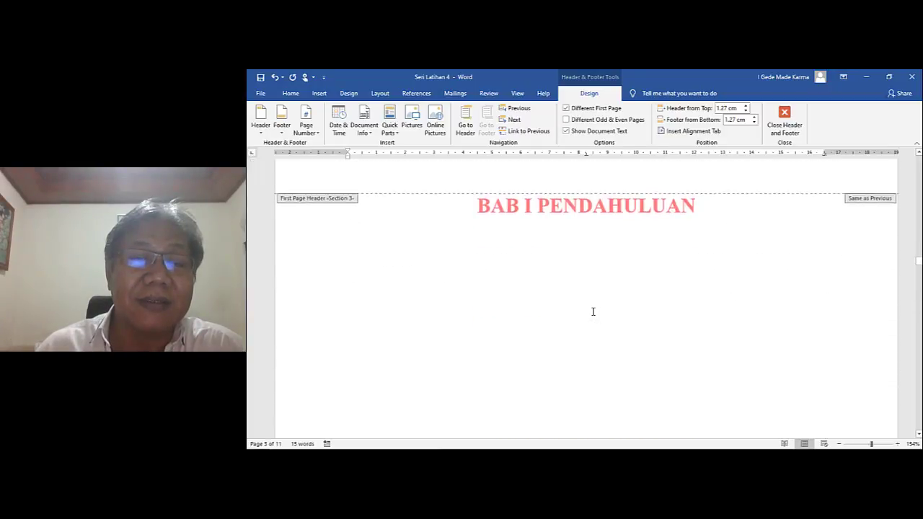
pyautogui.scroll(8, 592, 317)
pyautogui.scroll(-10, 592, 315)
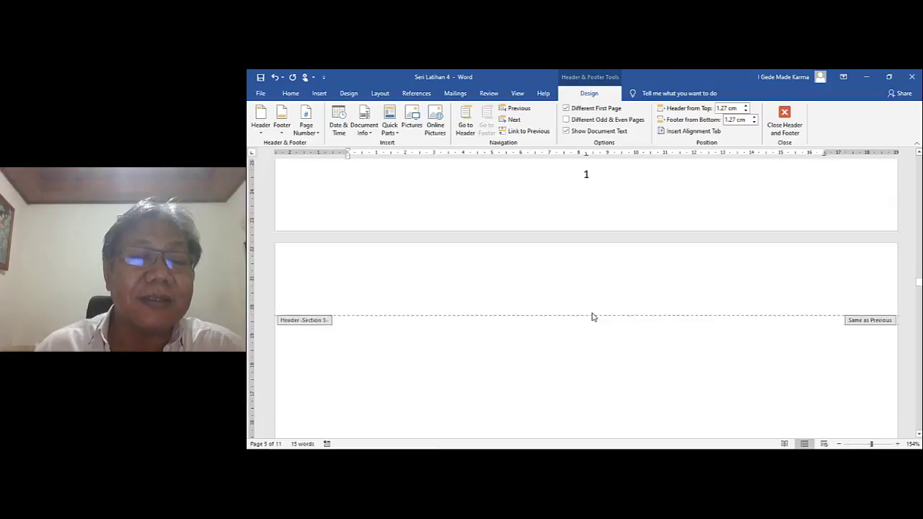
pyautogui.click(603, 201)
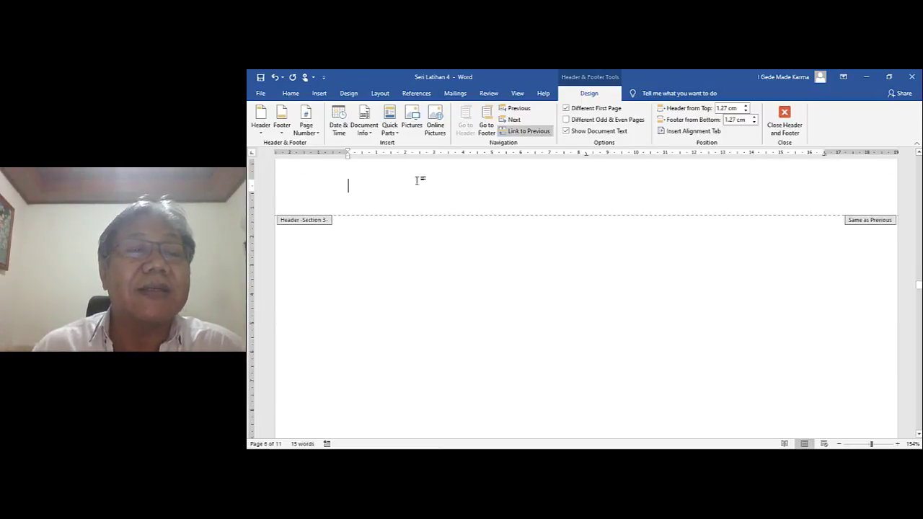
pyautogui.click(531, 131)
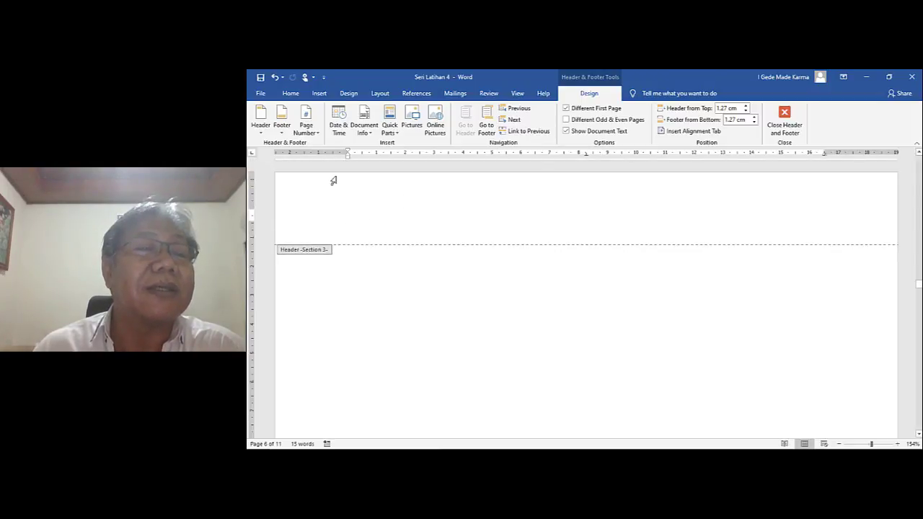
# Step: Insert a Plain Number 3 page number at the top of the page following BAB I PENDAHULUAN
pyautogui.click(306, 130)
pyautogui.moveTo(332, 144)
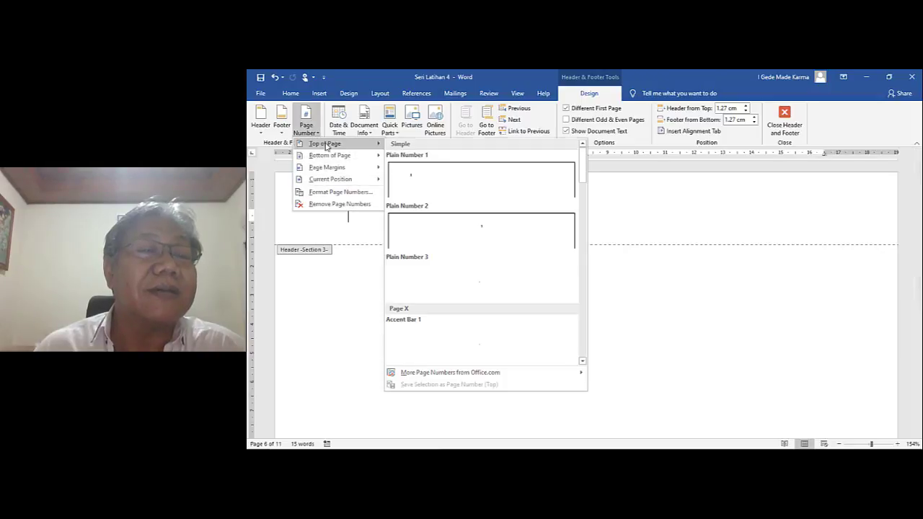
pyautogui.click(480, 277)
# Step: Examine the headers and footer page numbers from BAB I PENDAHULUAN back to the Kata Pengantar page
pyautogui.scroll(5, 850, 245)
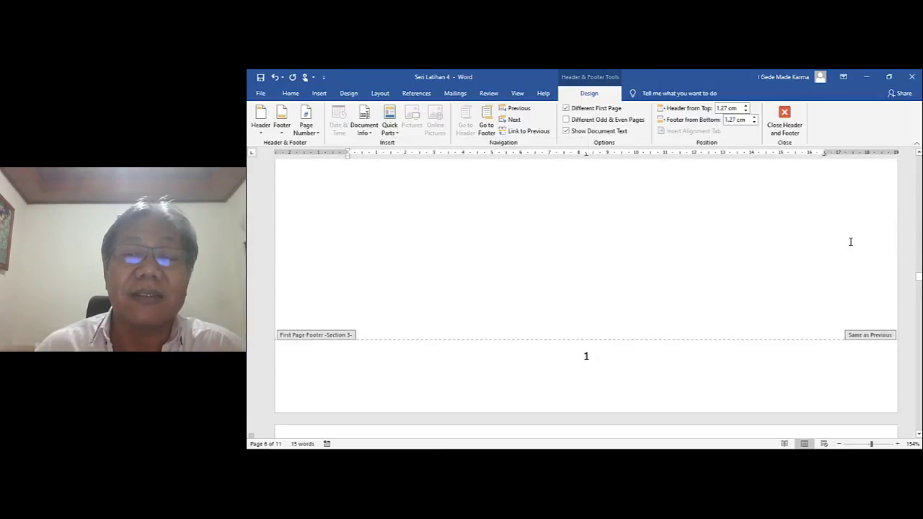
pyautogui.scroll(3, 851, 245)
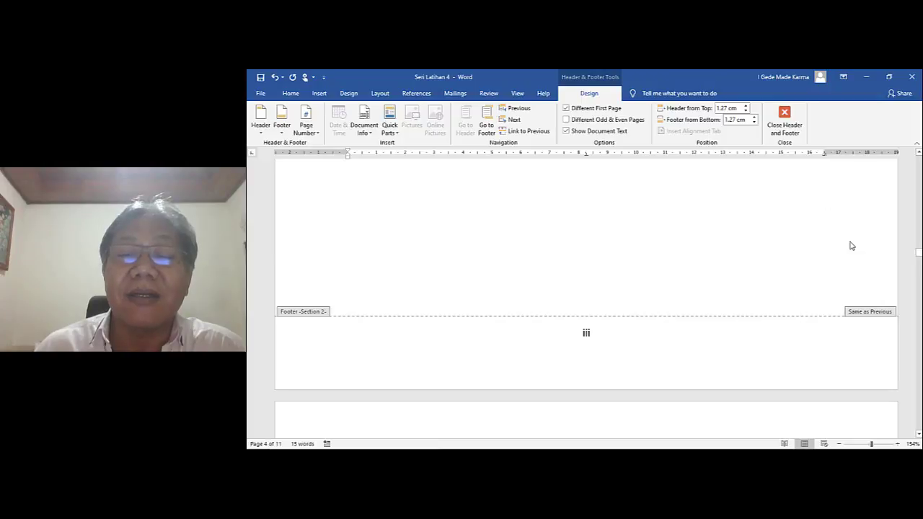
pyautogui.scroll(2, 851, 245)
pyautogui.scroll(-5, 851, 245)
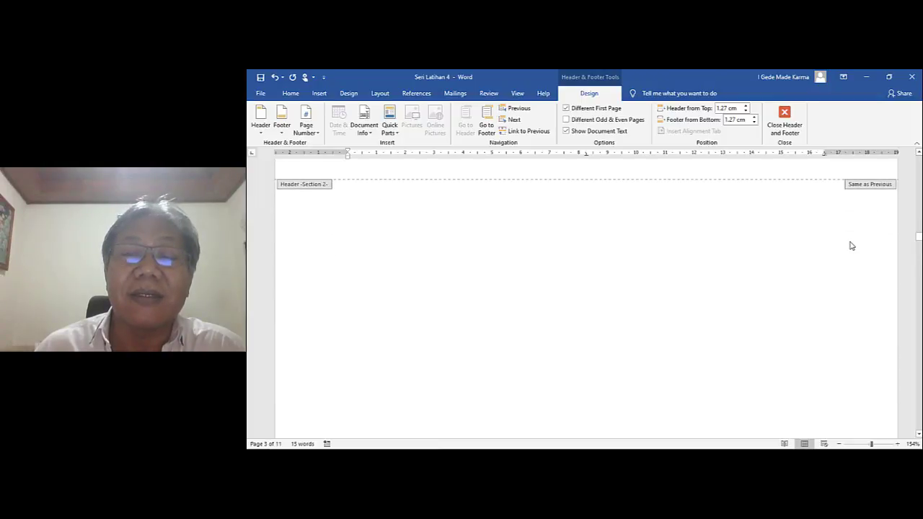
pyautogui.scroll(2, 851, 245)
pyautogui.scroll(10, 851, 245)
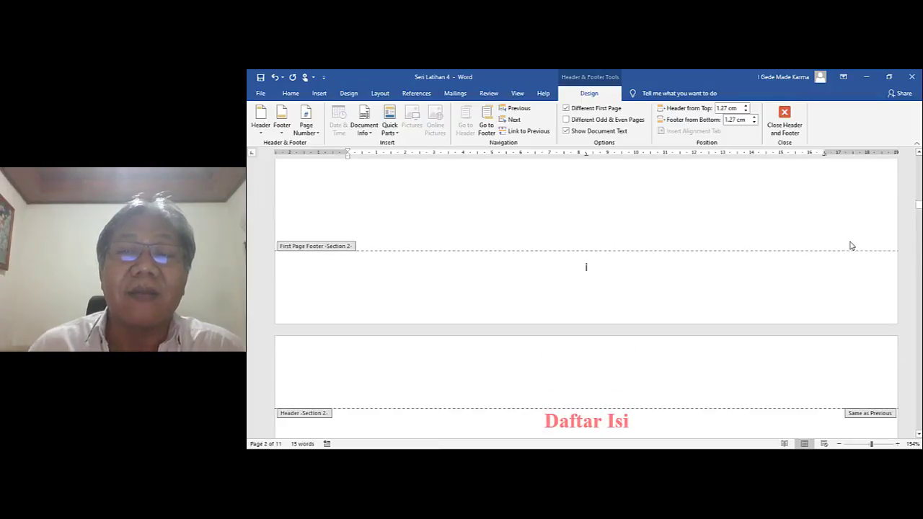
# Step: Insert a continuous section break before the BAB II LANDASAN TEORI heading
pyautogui.scroll(10, 851, 245)
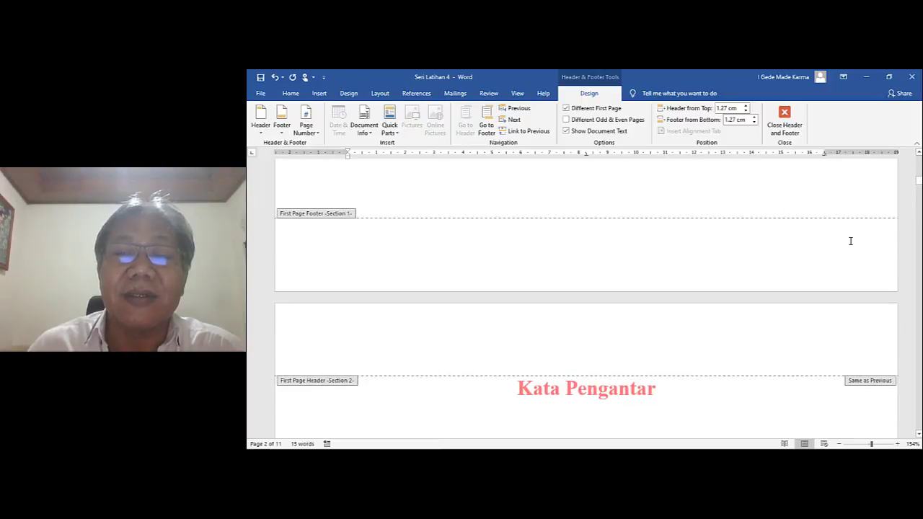
pyautogui.scroll(-20, 851, 246)
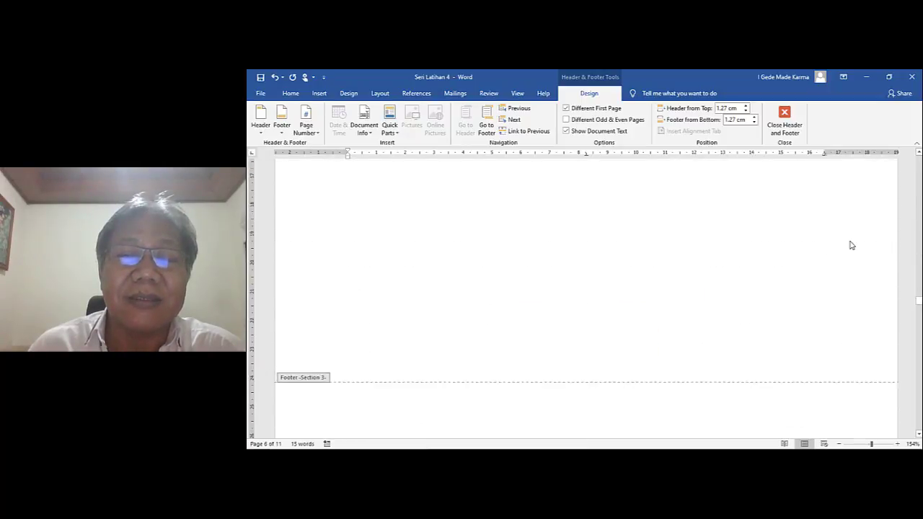
pyautogui.scroll(-4, 821, 252)
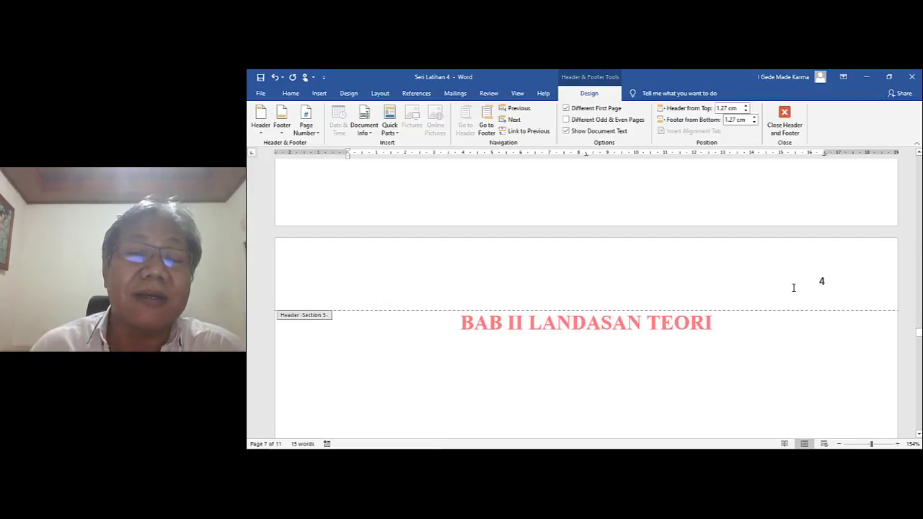
pyautogui.doubleClick(463, 325)
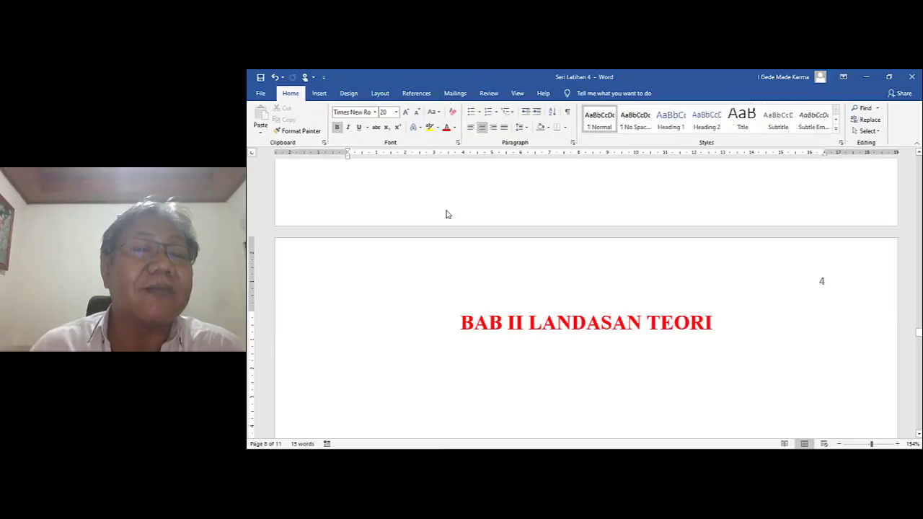
pyautogui.click(380, 93)
pyautogui.click(371, 108)
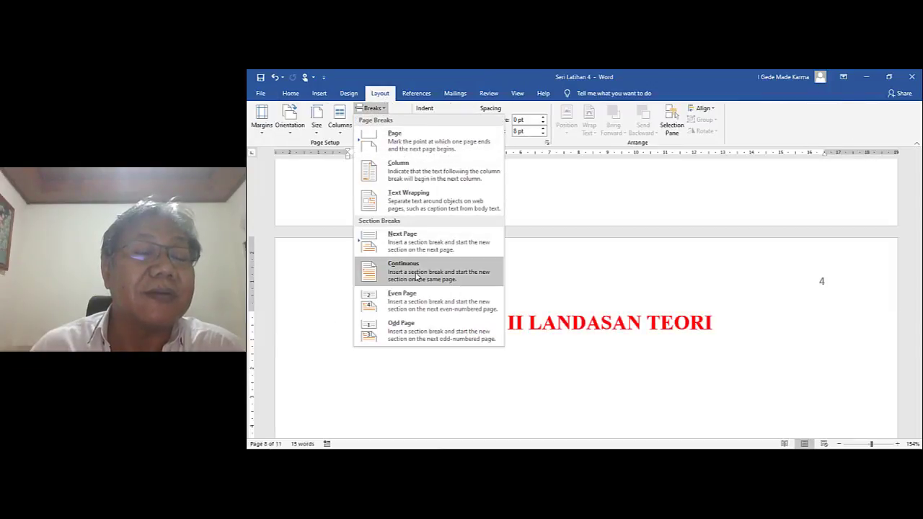
pyautogui.click(416, 274)
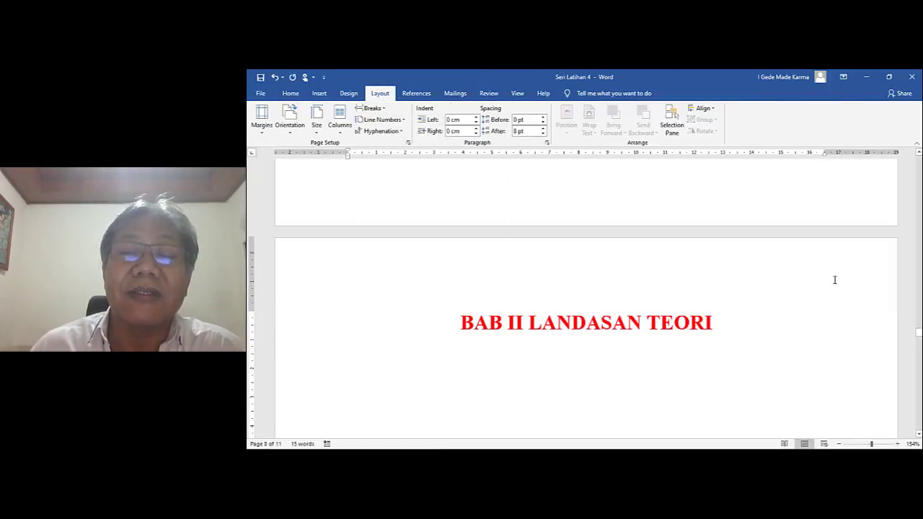
# Step: Set the page numbering of the BAB II LANDASAN TEORI section to continue from the previous section
pyautogui.scroll(5, 669, 250)
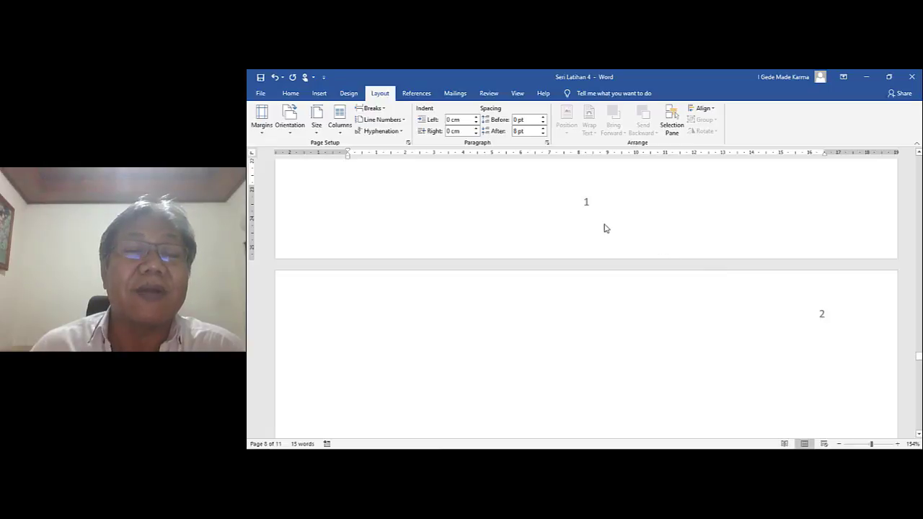
pyautogui.scroll(10, 615, 219)
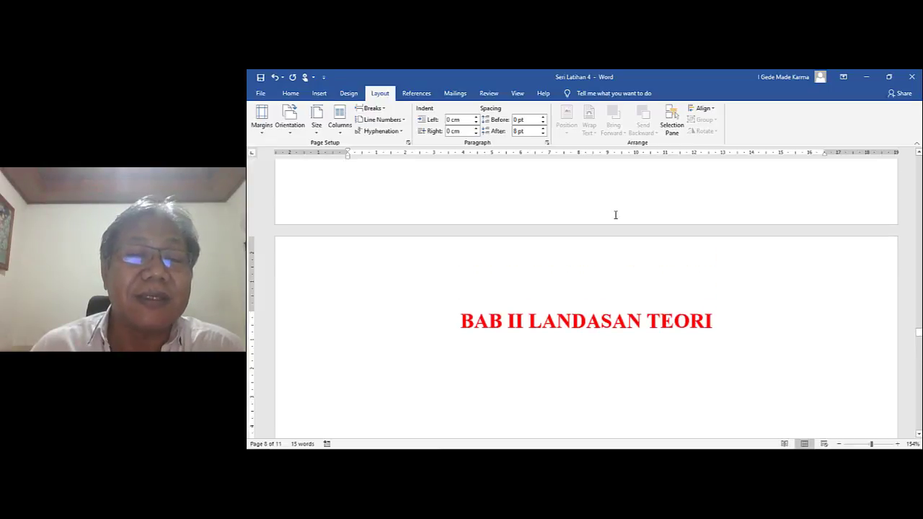
pyautogui.scroll(-5, 615, 217)
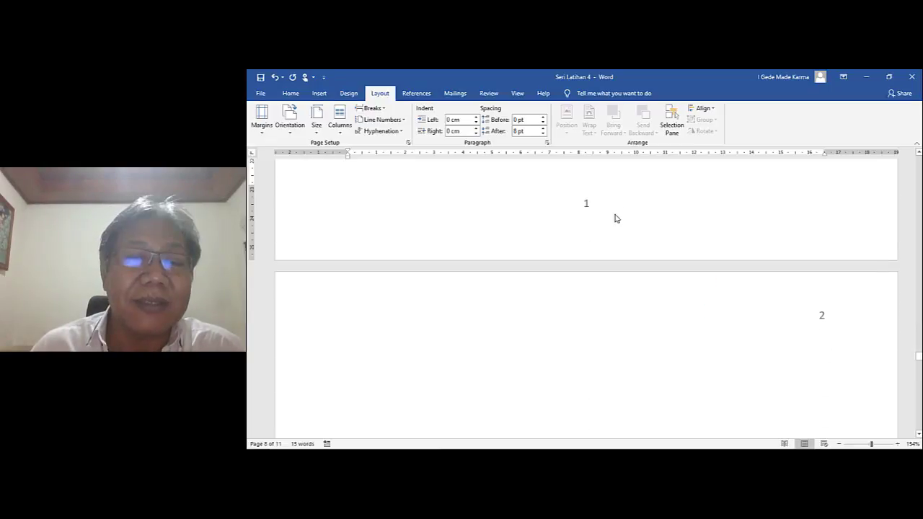
pyautogui.doubleClick(586, 204)
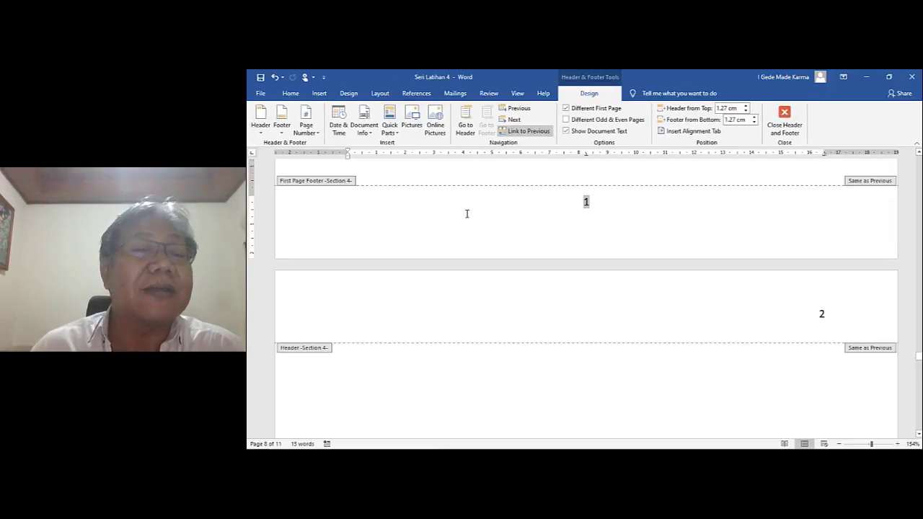
pyautogui.click(305, 125)
pyautogui.click(336, 190)
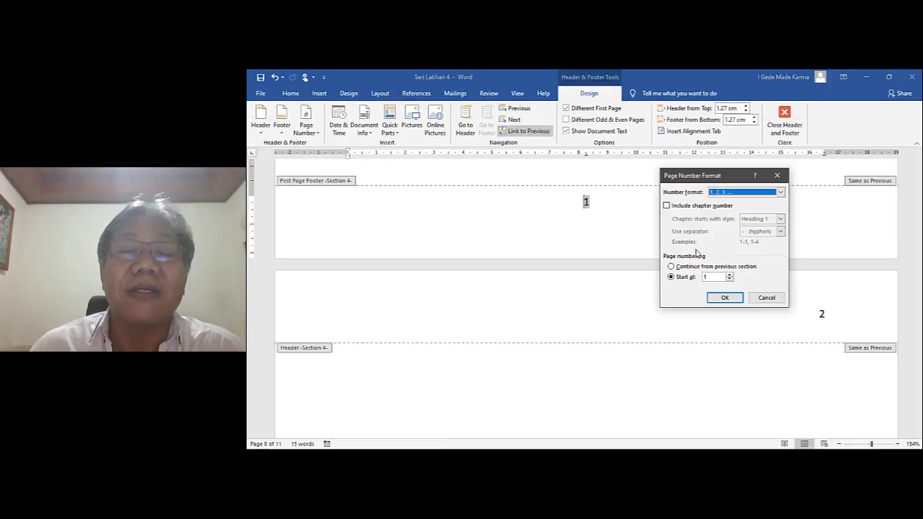
pyautogui.click(695, 268)
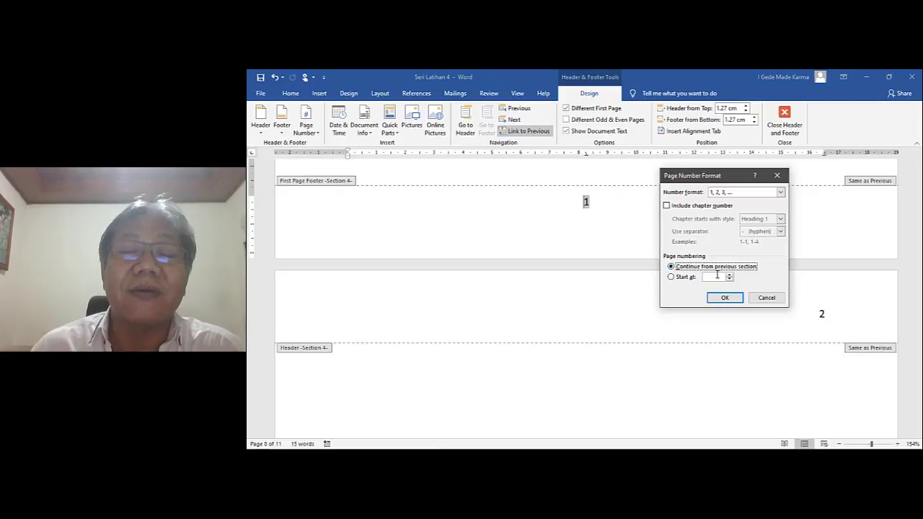
pyautogui.click(726, 297)
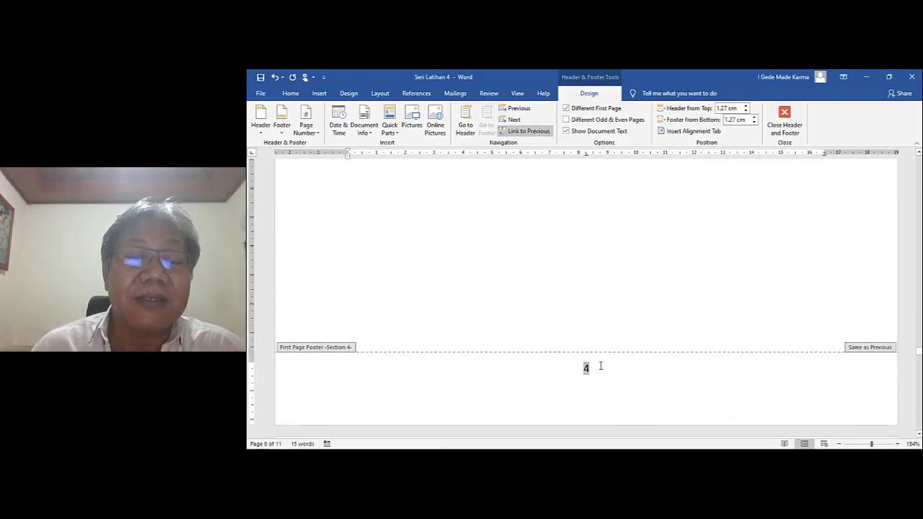
# Step: Insert a continuous section break before the BAB III PEMBAHASAN heading and check the page numbers on its pages
pyautogui.scroll(-2, 600, 365)
pyautogui.scroll(-3, 811, 267)
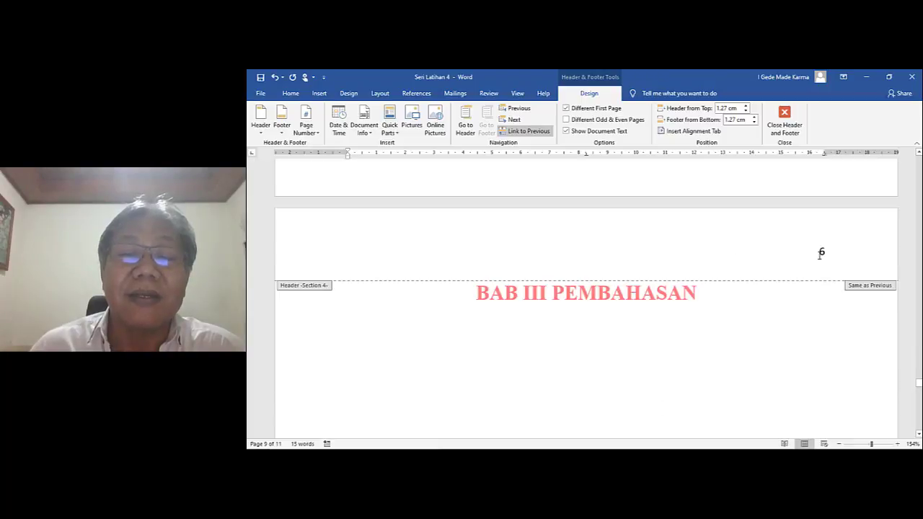
pyautogui.scroll(1, 799, 258)
pyautogui.scroll(-1, 799, 258)
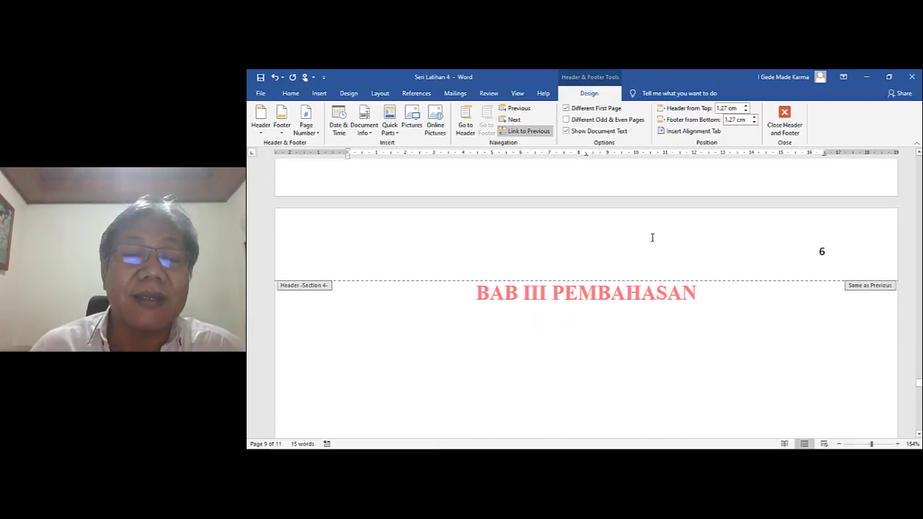
pyautogui.doubleClick(478, 301)
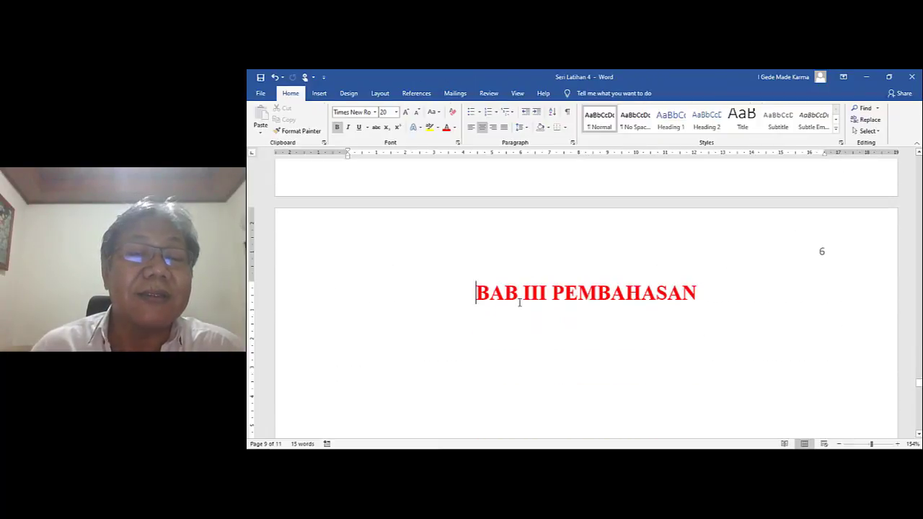
pyautogui.click(379, 93)
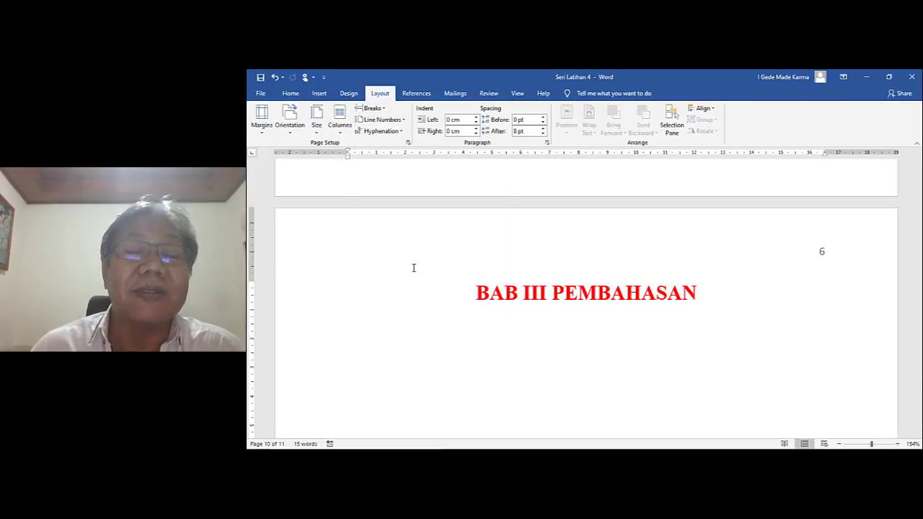
pyautogui.hotkey('ctrl', 'z')
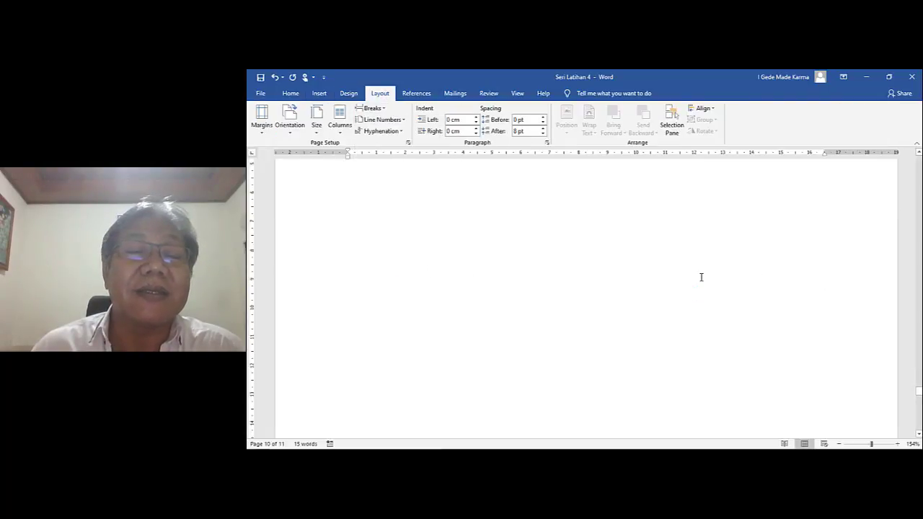
pyautogui.scroll(-5, 701, 277)
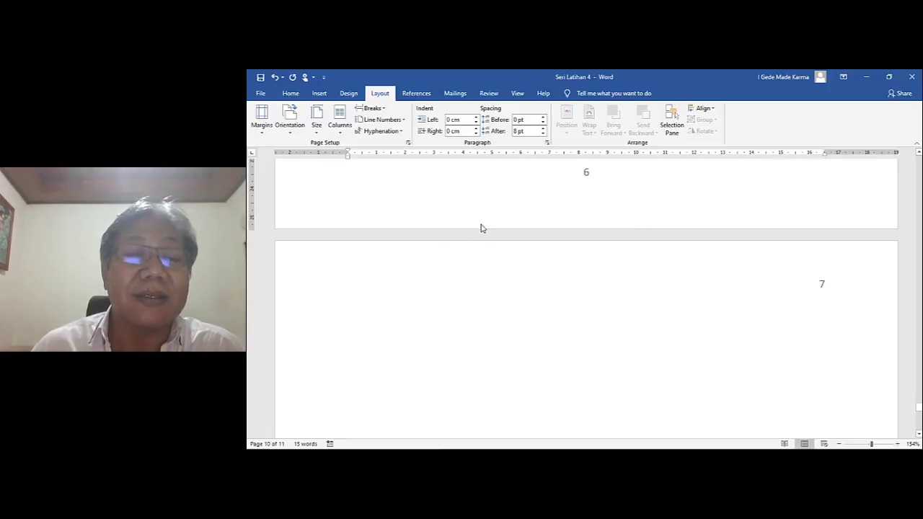
pyautogui.scroll(-10, 793, 294)
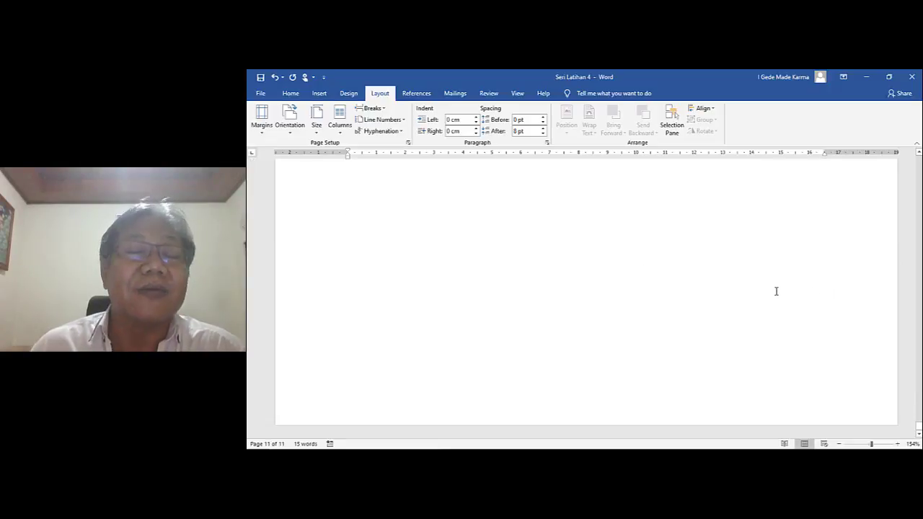
pyautogui.scroll(8, 569, 348)
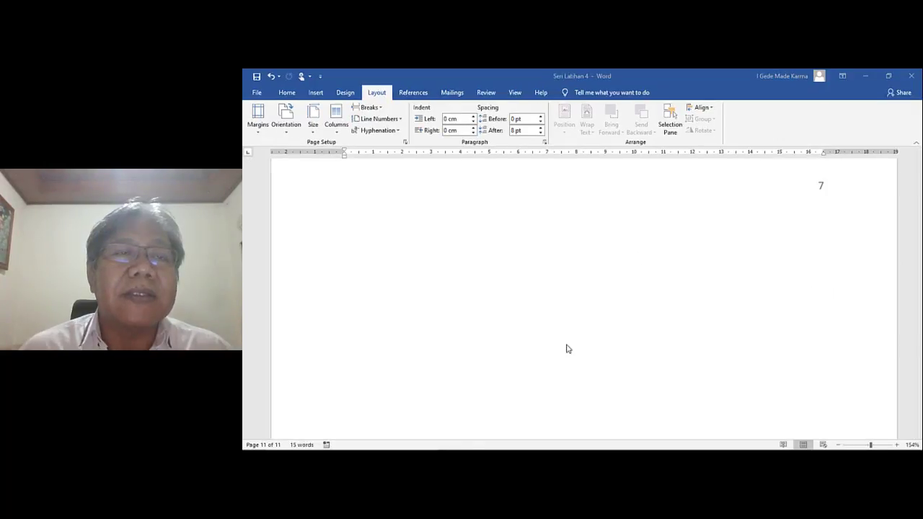
# Step: Enable different odd and even headers and footers in the page setup for this section
pyautogui.click(404, 142)
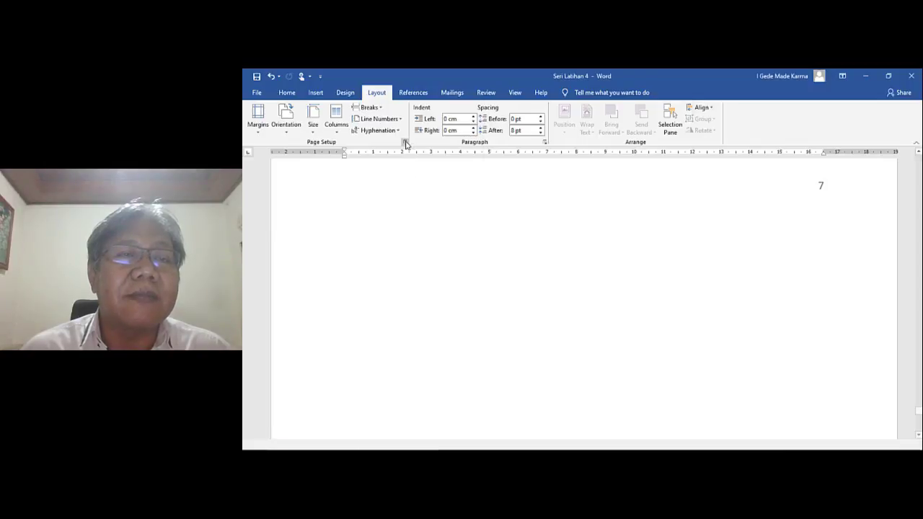
pyautogui.click(516, 179)
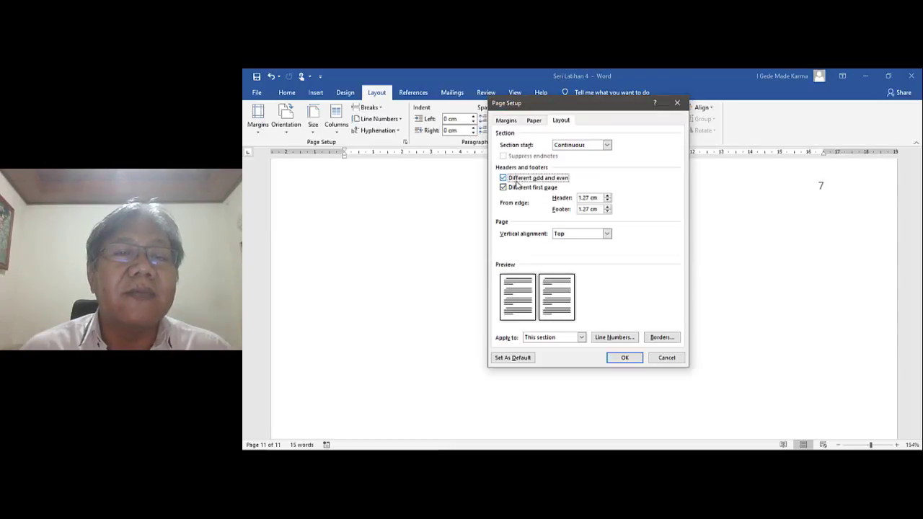